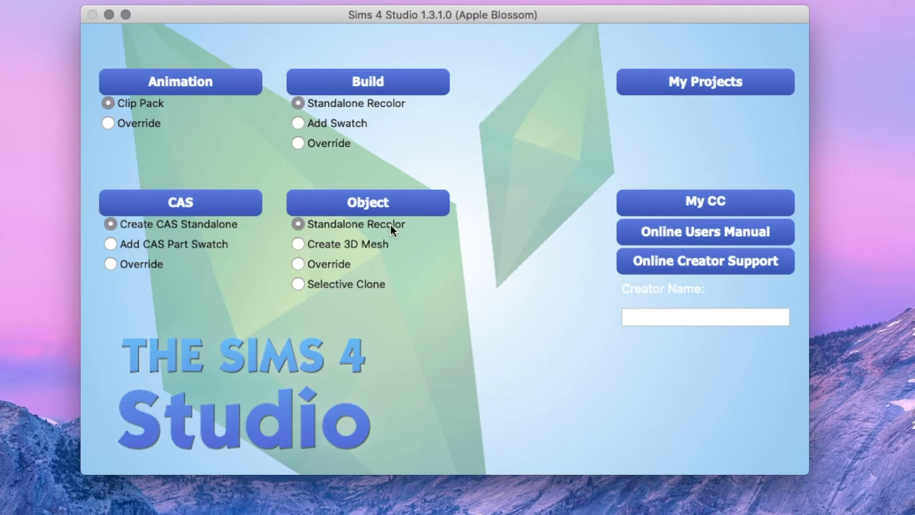
# Start an Object Standalone Recolor and open the furniture object catalog.
pyautogui.click(378, 206)
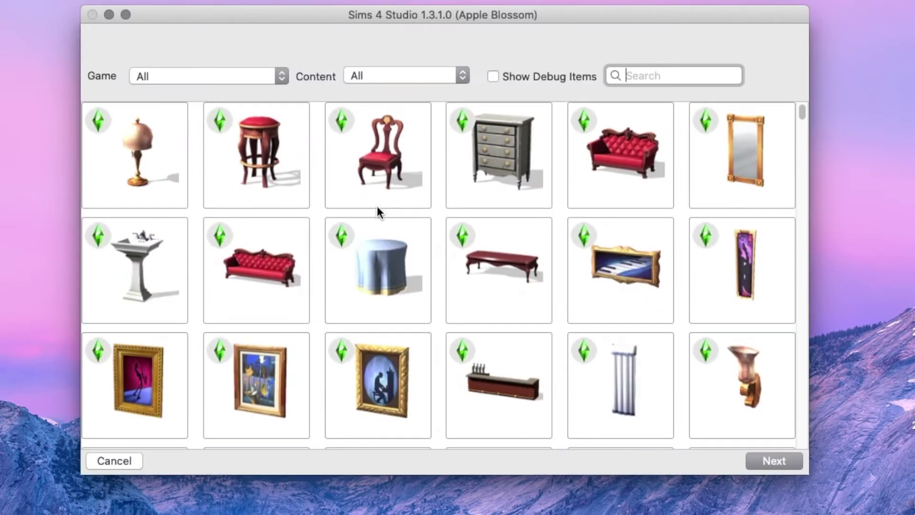
# Pick the Kleenex toilet paper pack from the object grid and continue to the Save dialog.
pyautogui.moveTo(802, 114)
pyautogui.mouseDown()
pyautogui.moveTo(801, 435)
pyautogui.moveTo(791, 134)
pyautogui.moveTo(799, 110)
pyautogui.mouseUp()
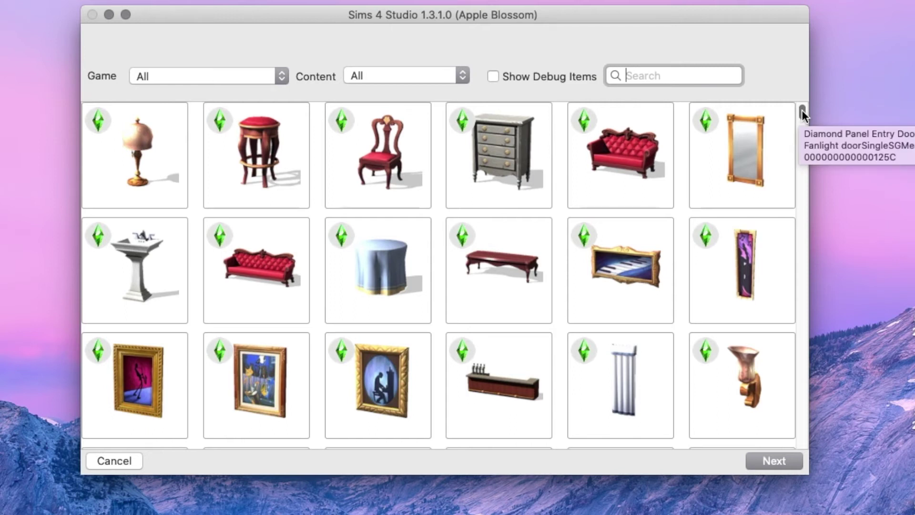
pyautogui.moveTo(801, 110); pyautogui.dragTo(802, 437)
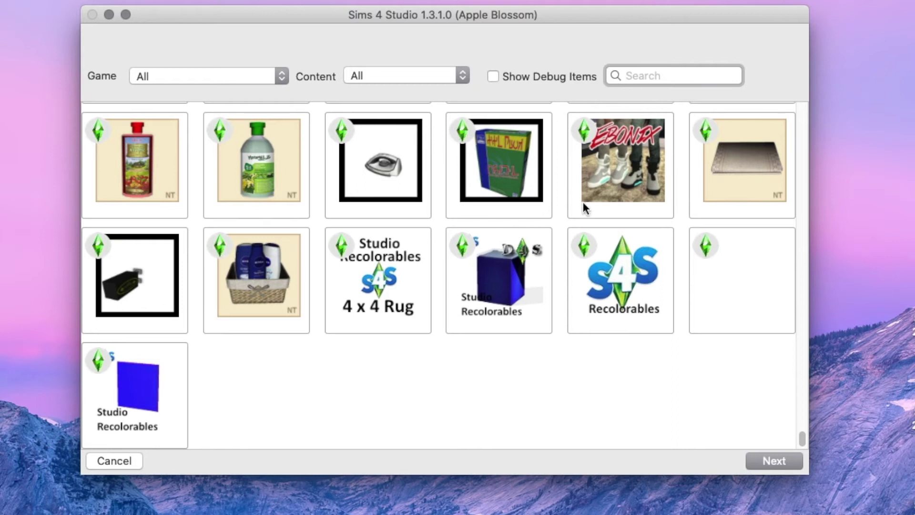
pyautogui.moveTo(800, 437); pyautogui.dragTo(802, 430)
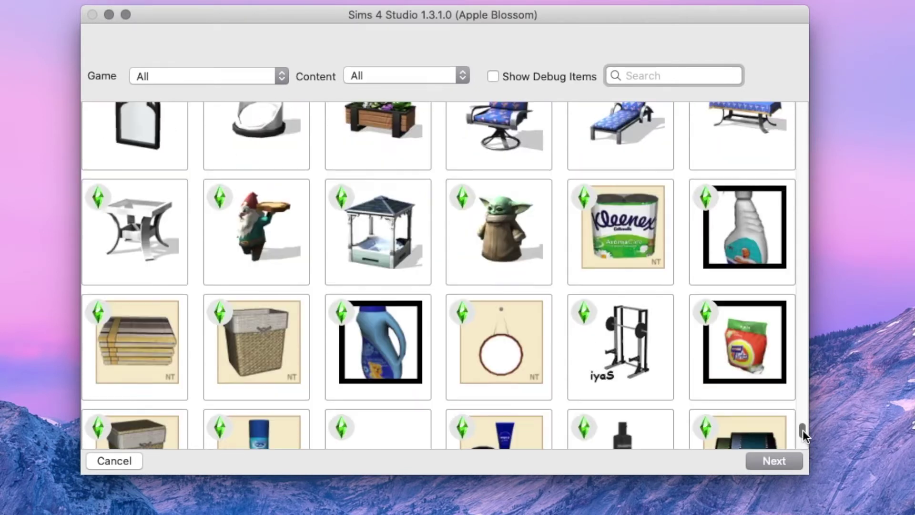
pyautogui.click(615, 238)
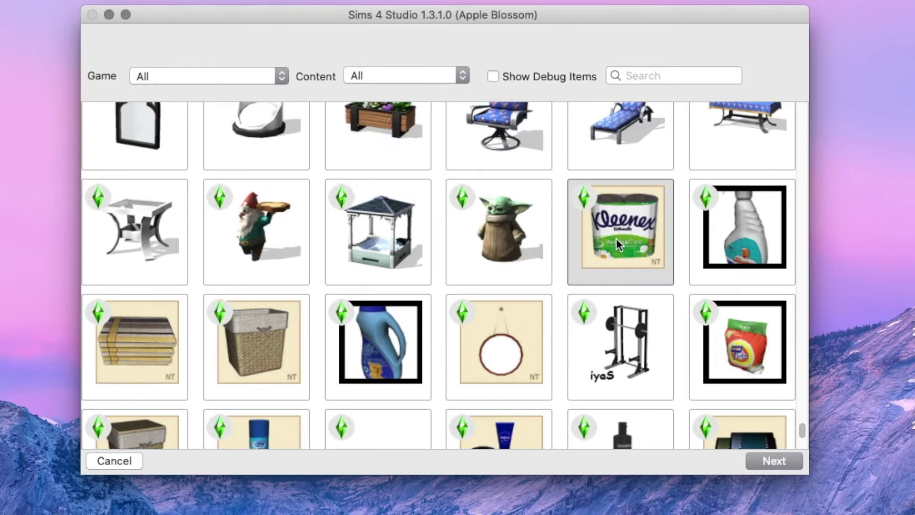
pyautogui.click(768, 461)
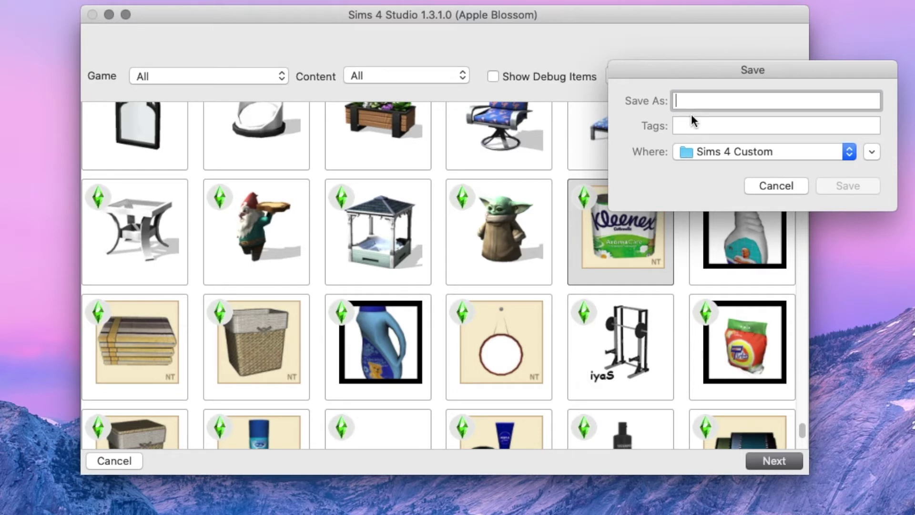
# Save the recolour as TissueTest.package in the Sims 4 Custom folder.
pyautogui.write('Tissue')
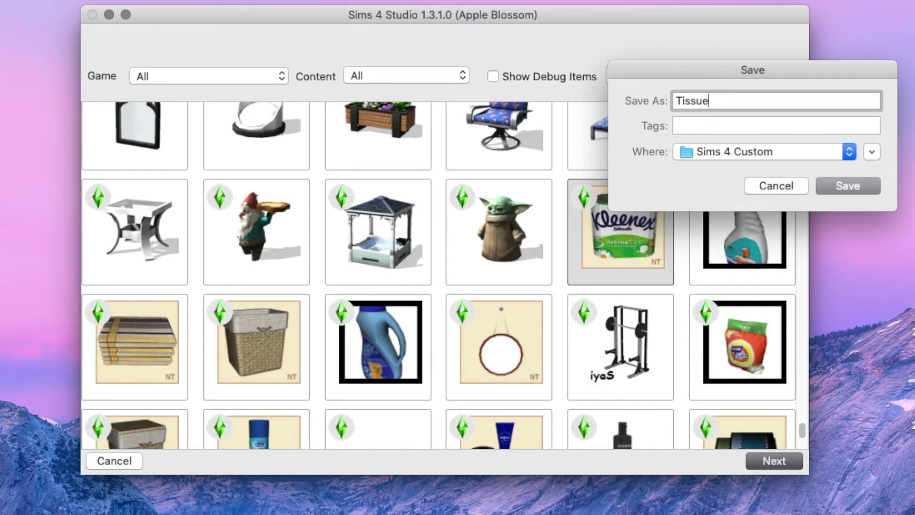
pyautogui.write('Test')
pyautogui.click(848, 186)
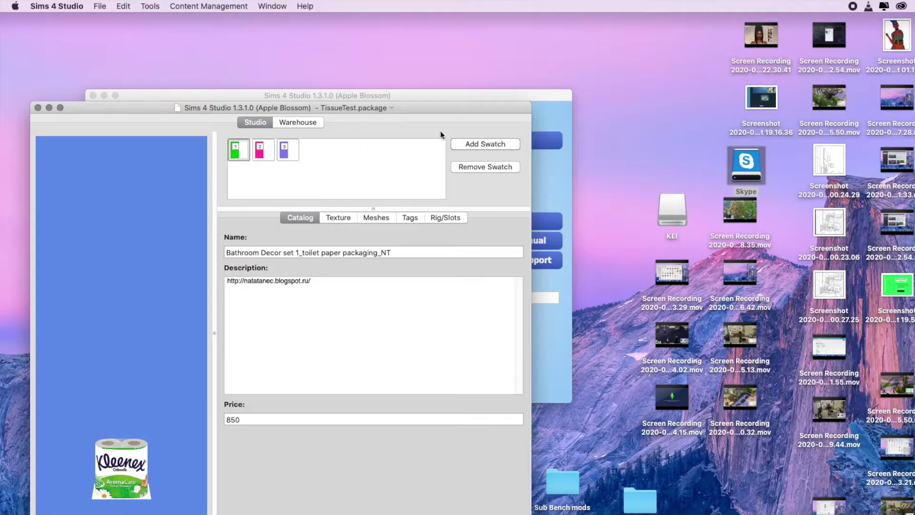
# Give the TissueTest toilet paper pack a fourth swatch, numbered 4.
pyautogui.moveTo(351, 110); pyautogui.dragTo(434, 51)
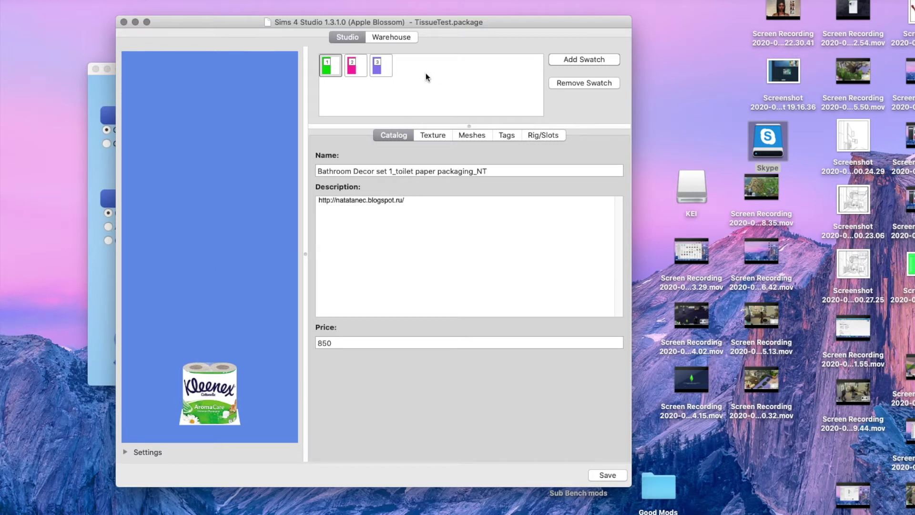
pyautogui.click(572, 59)
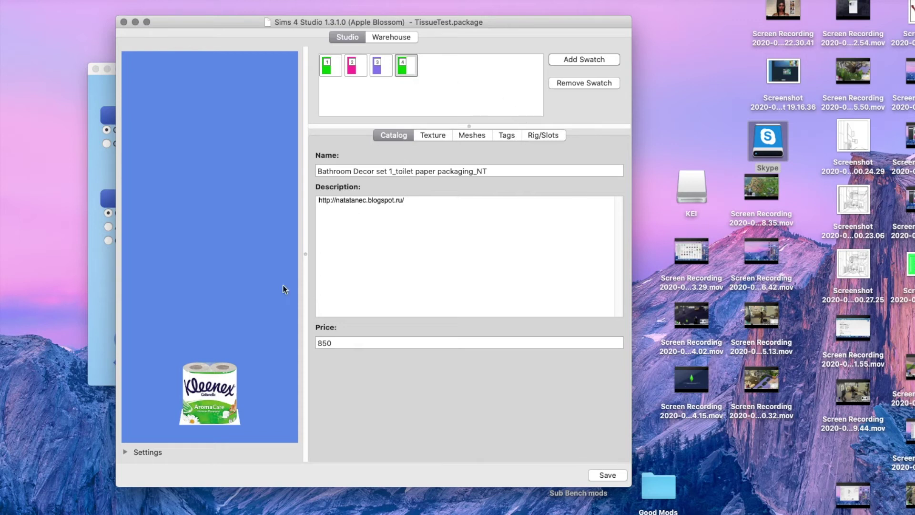
# Show the Texture panel with the Swatch Thumbnail, Catalog Thumbnail and Texture images.
pyautogui.click(431, 135)
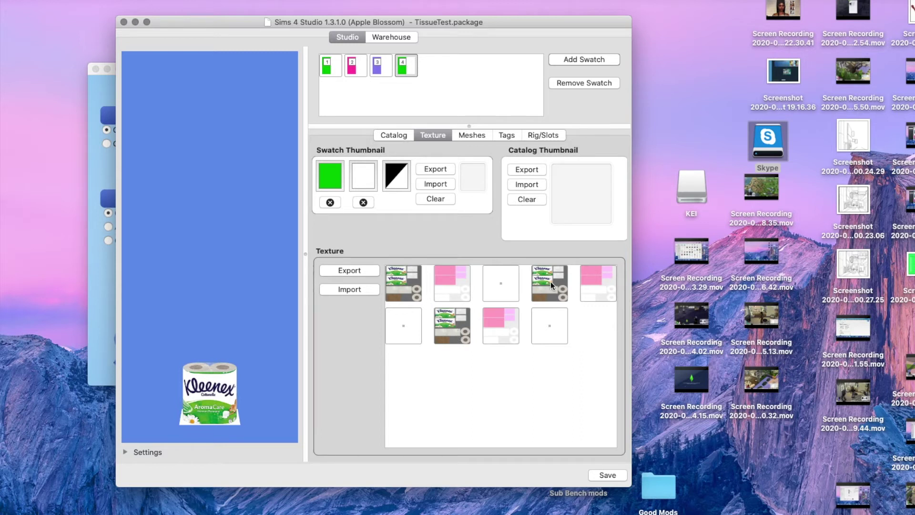
# Export the swatch texture as Tissue Test.png into the Sims 4 Custom folder.
pyautogui.click(349, 270)
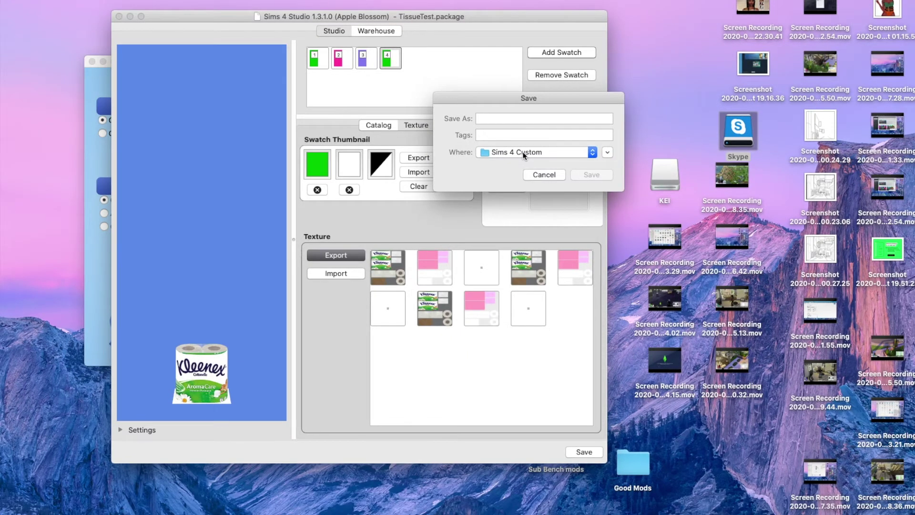
pyautogui.click(494, 120)
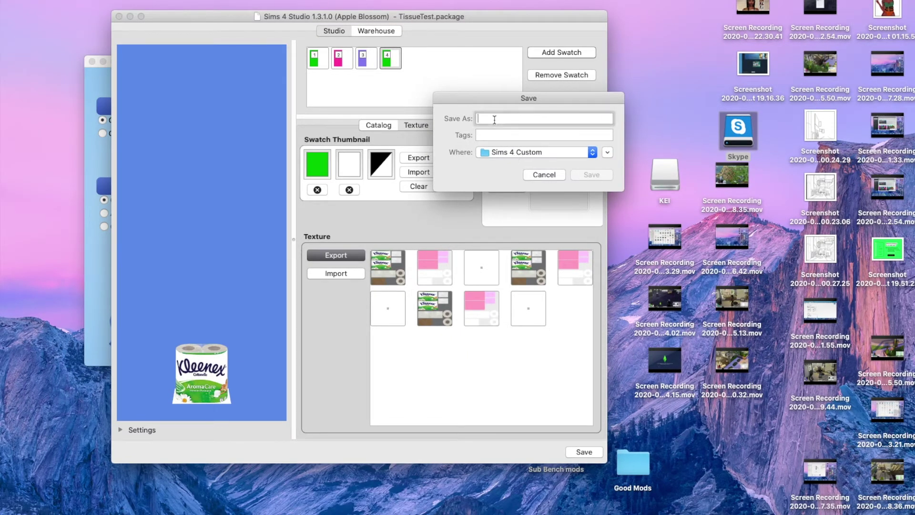
pyautogui.write('Ti')
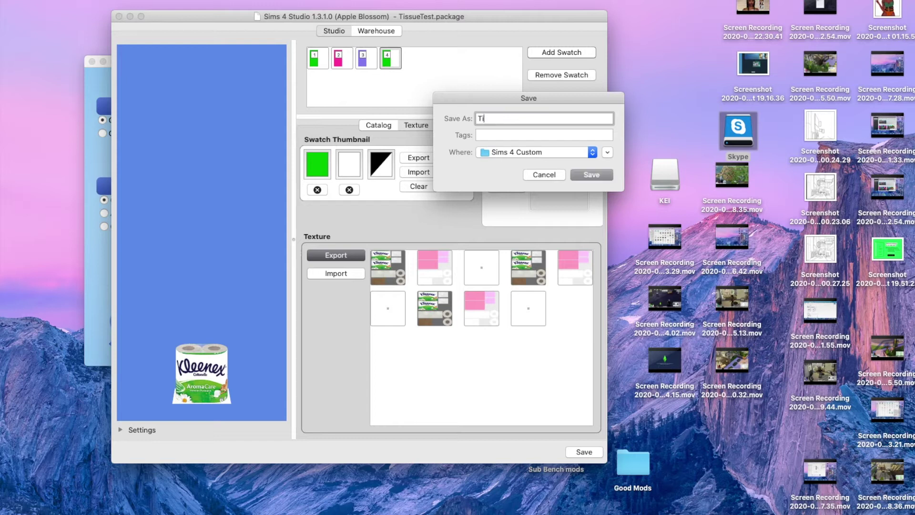
pyautogui.write('ssue Test')
pyautogui.click(587, 175)
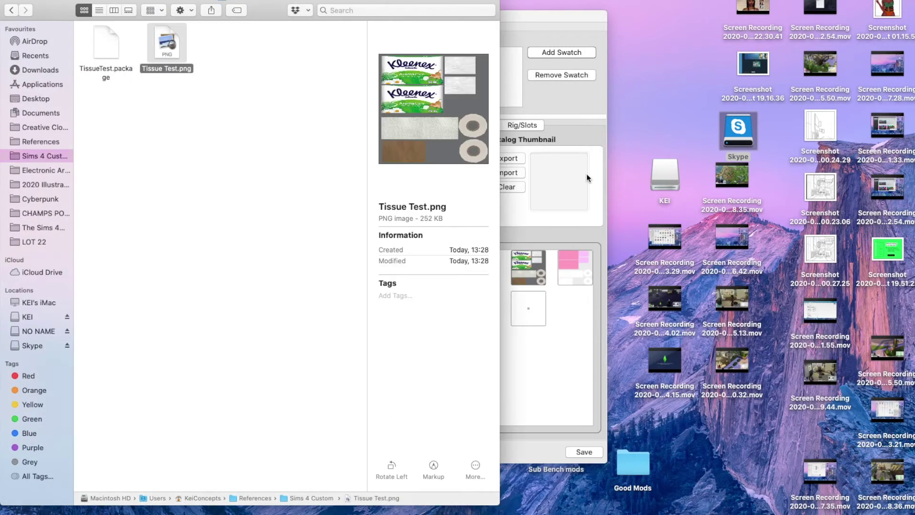
# Open Tissue Test.png from the Sims 4 Custom folder in Adobe Photoshop 2020.
pyautogui.moveTo(309, 19); pyautogui.dragTo(443, 16)
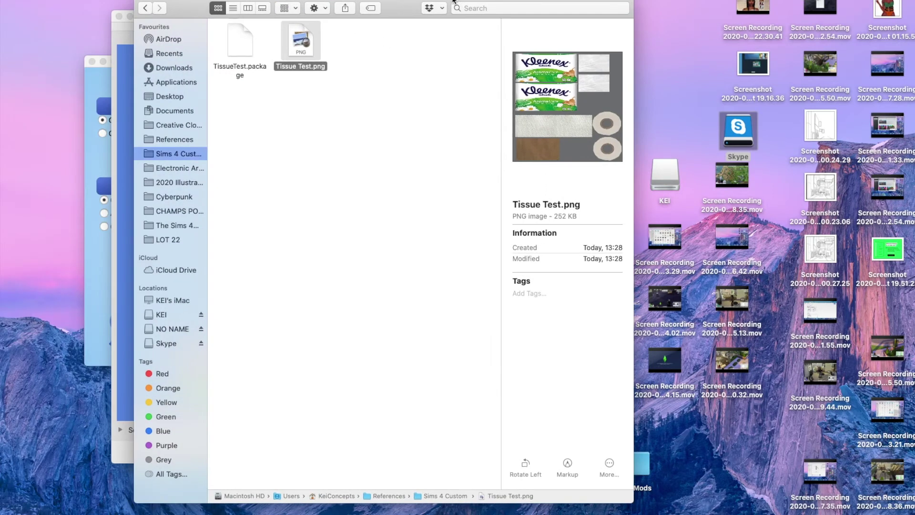
pyautogui.click(327, 133)
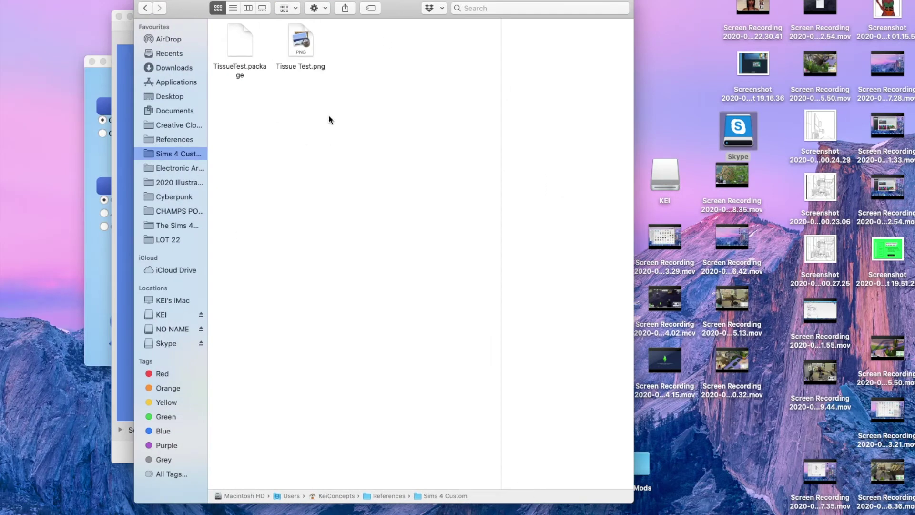
pyautogui.click(241, 52)
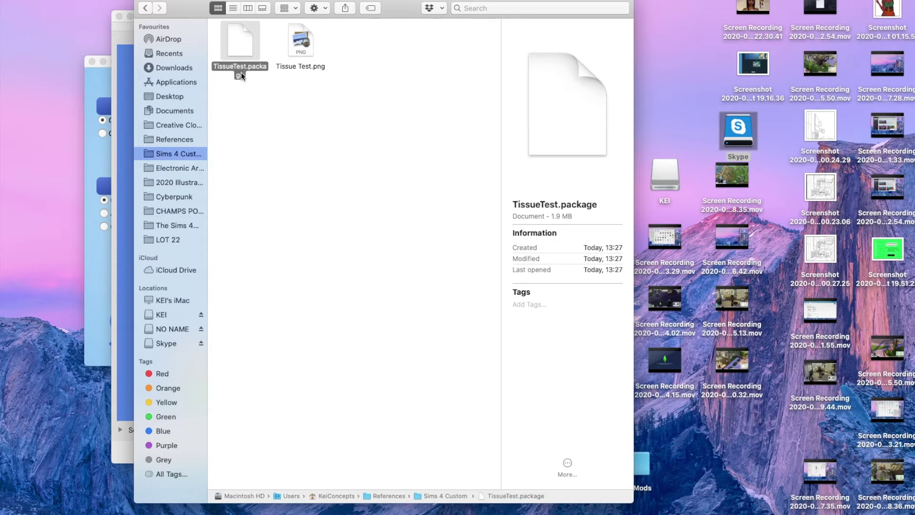
pyautogui.click(305, 48)
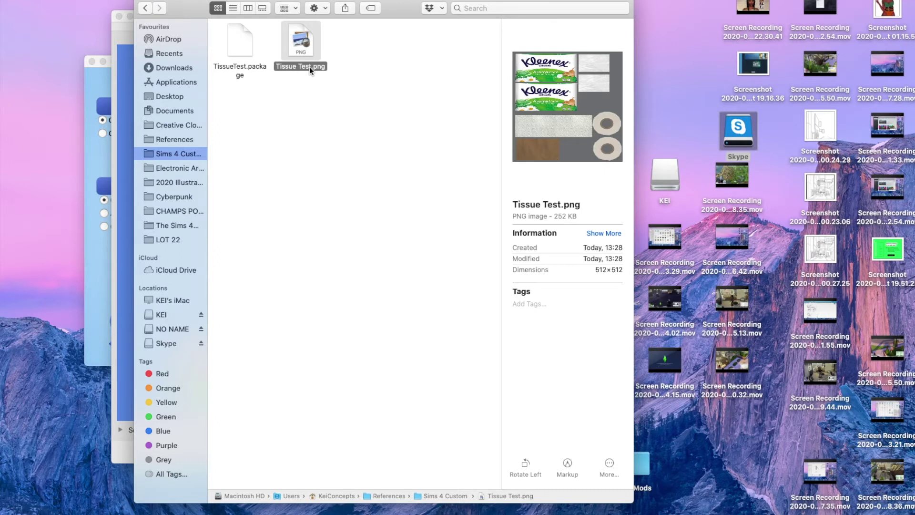
pyautogui.rightClick(310, 67)
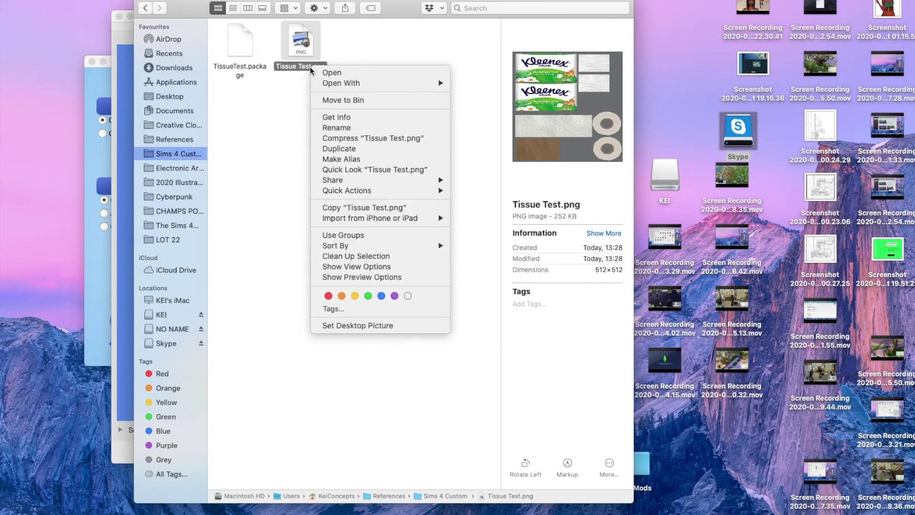
pyautogui.moveTo(355, 83)
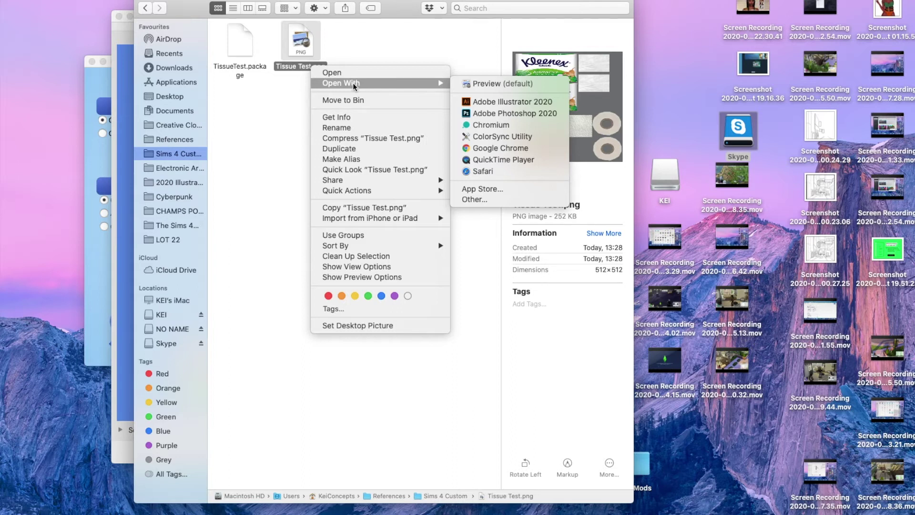
pyautogui.click(512, 114)
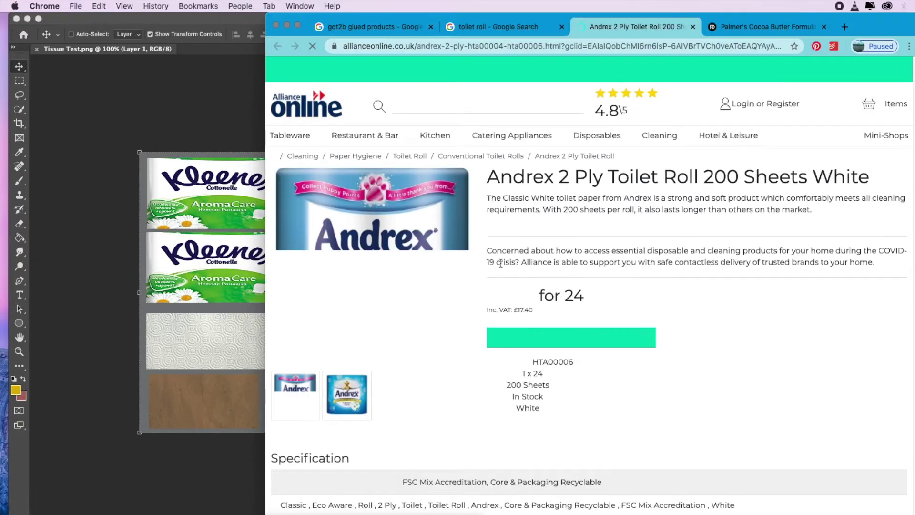
# Open the Andrex 2 Ply Toilet Roll product page from the search results, then return to Photoshop.
pyautogui.click(512, 30)
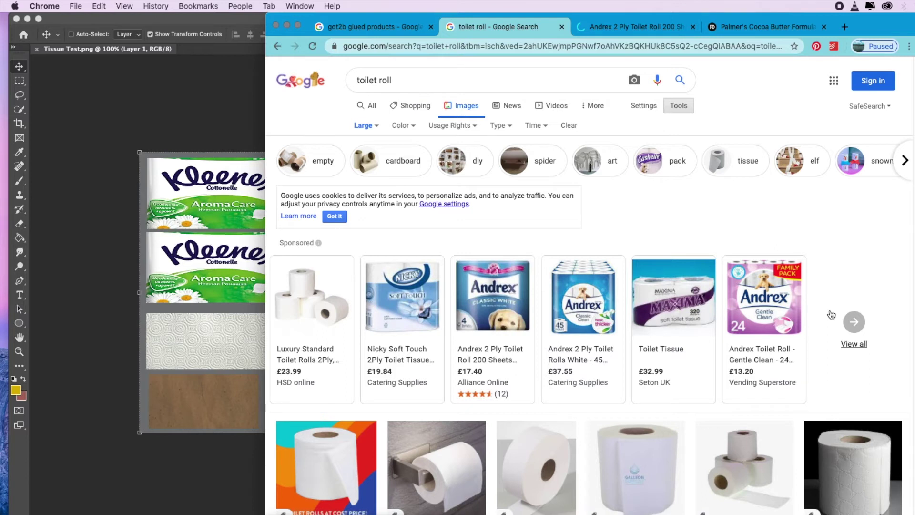
pyautogui.scroll(-4, 831, 314)
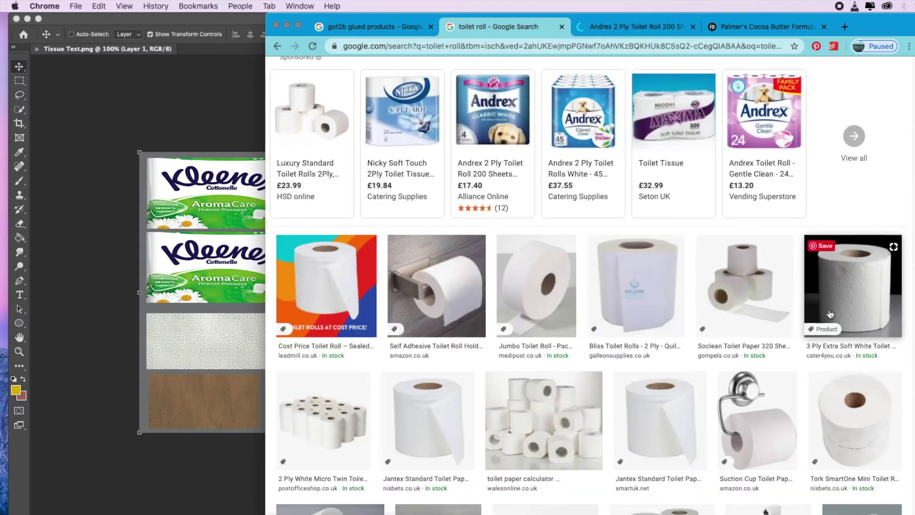
pyautogui.click(493, 128)
pyautogui.click(680, 28)
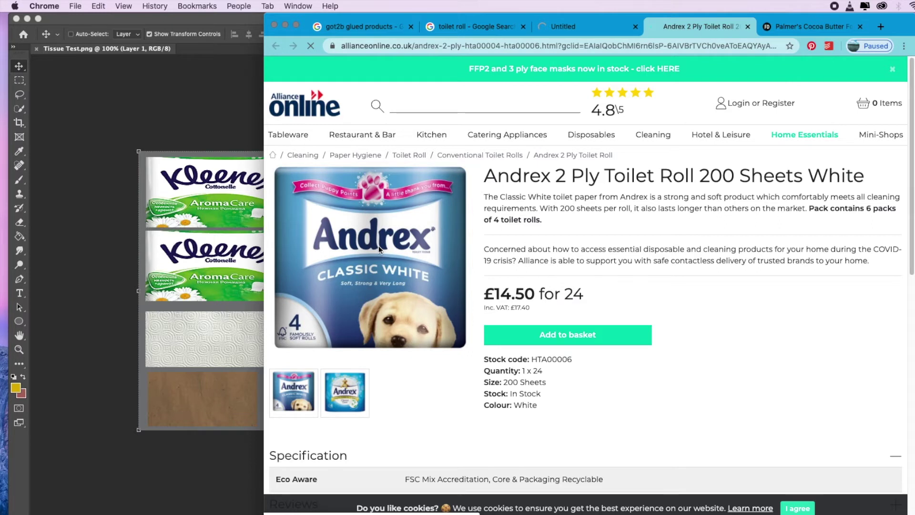
pyautogui.moveTo(378, 245)
pyautogui.press('super+Tab')
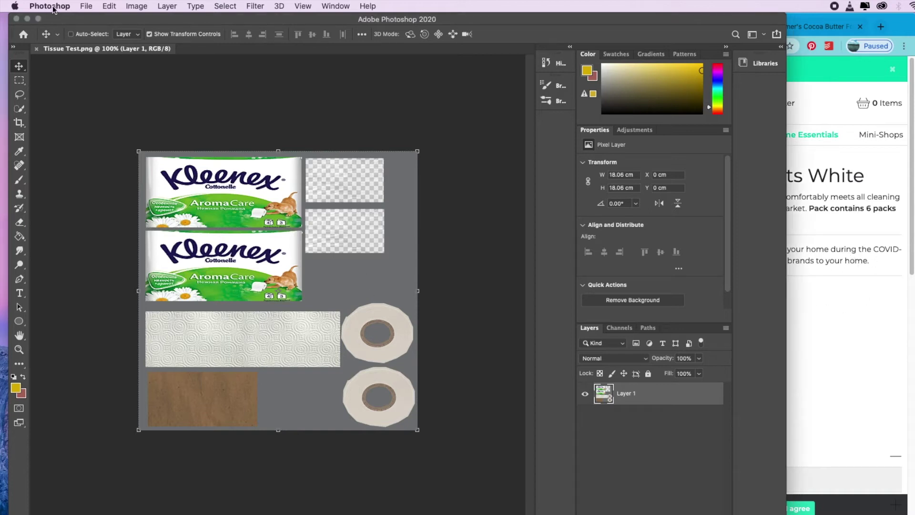
# Open 95000007-1.jpg from Downloads with Adobe Photoshop 2020.
pyautogui.press('super+Tab')
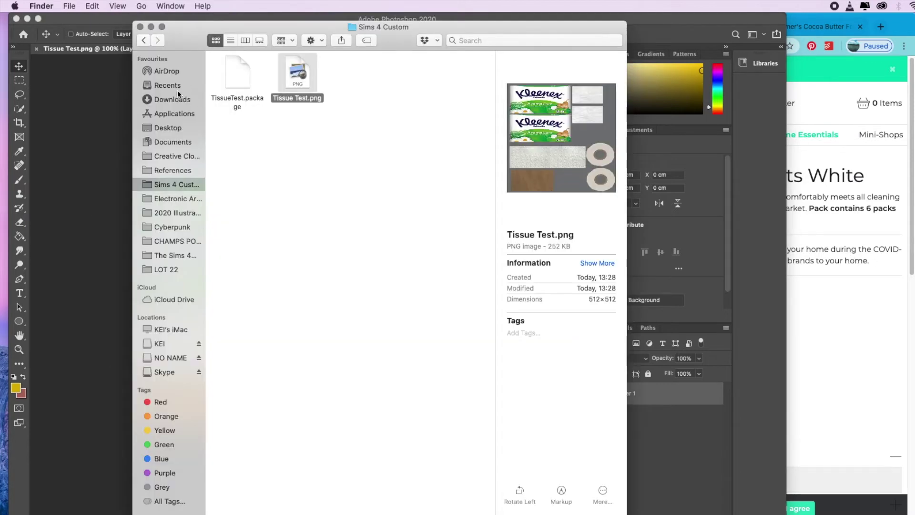
pyautogui.click(169, 99)
pyautogui.click(356, 168)
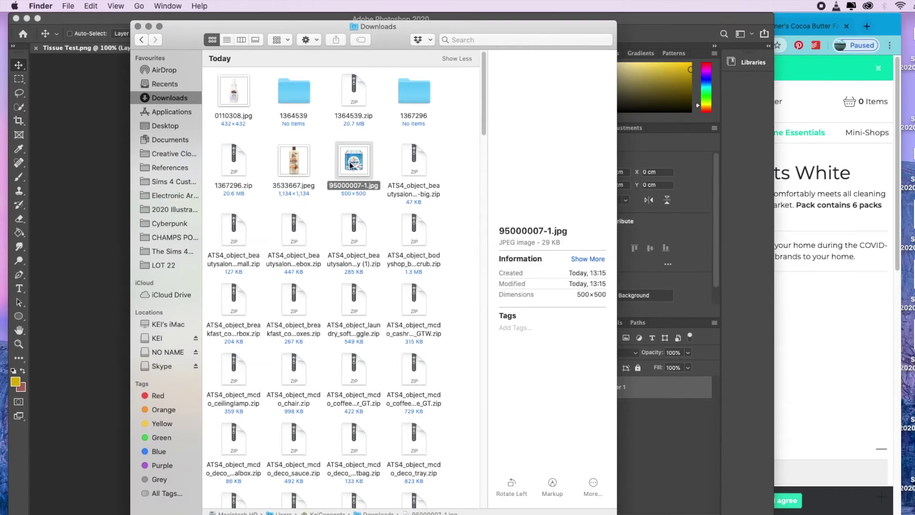
pyautogui.rightClick(356, 167)
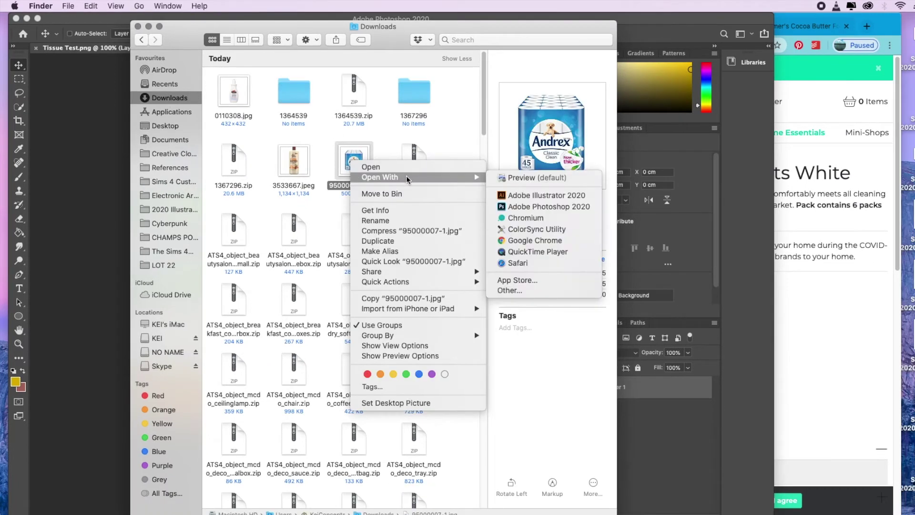
pyautogui.click(548, 206)
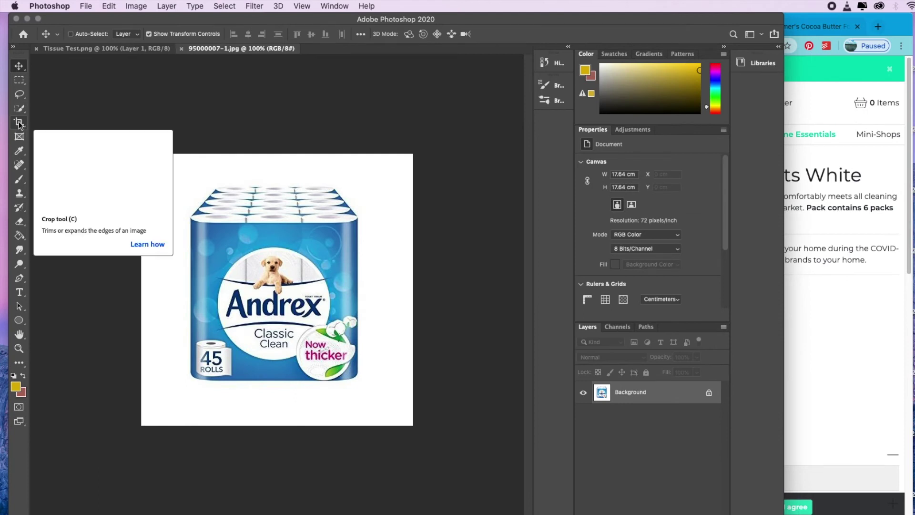
# Crop the Andrex image down to the pack's blue front panel.
pyautogui.click(79, 47)
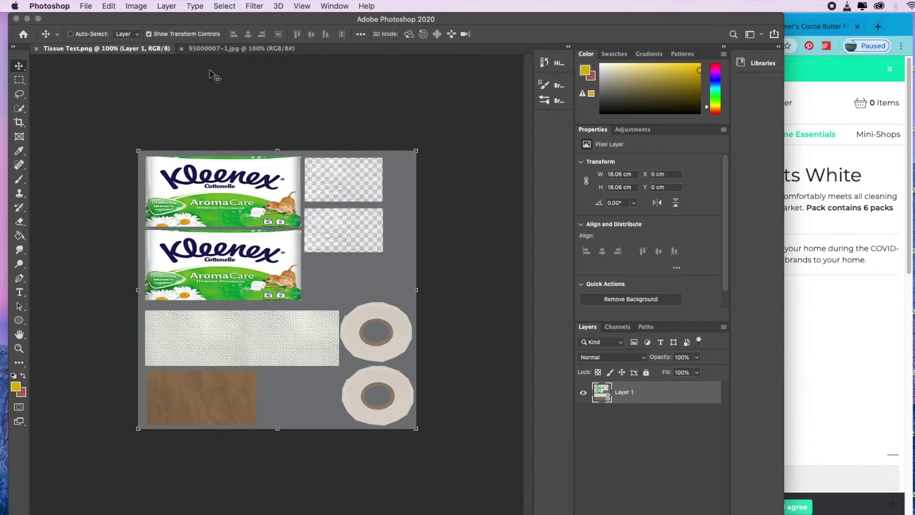
pyautogui.click(210, 49)
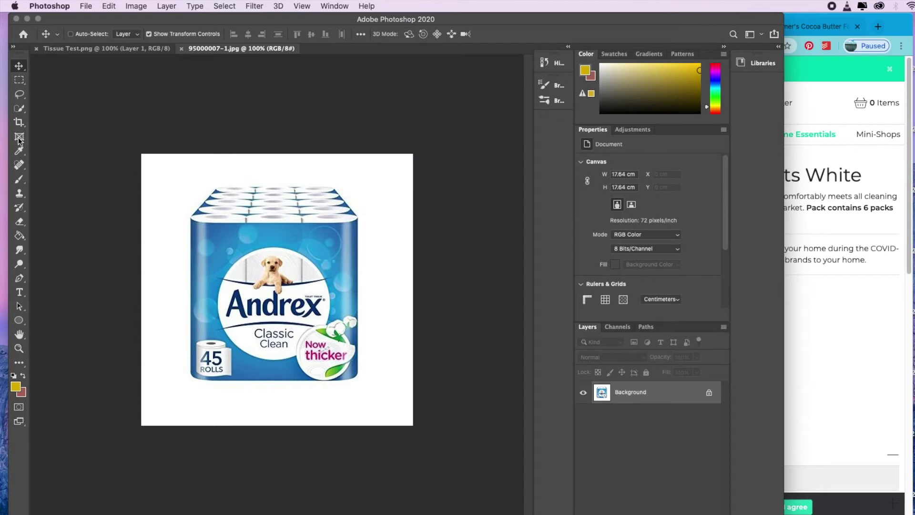
pyautogui.click(19, 122)
pyautogui.moveTo(274, 155); pyautogui.dragTo(275, 230)
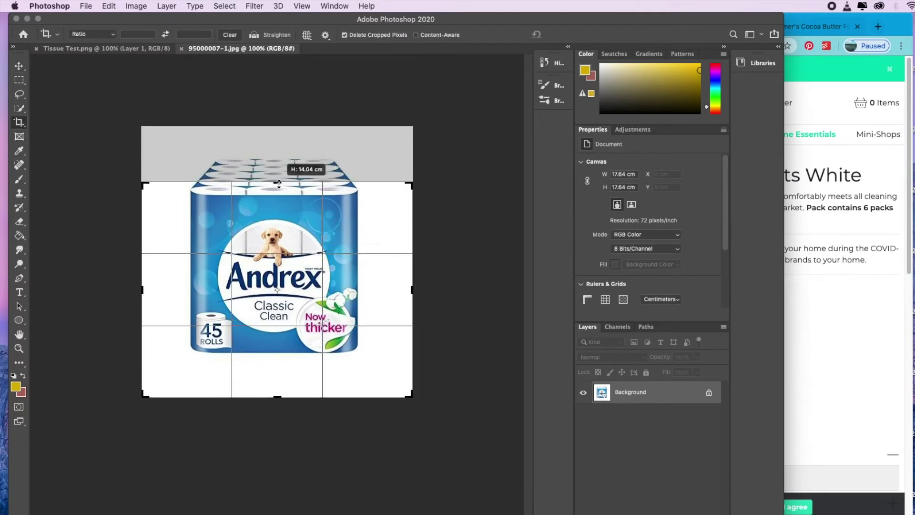
pyautogui.moveTo(144, 289); pyautogui.dragTo(169, 287)
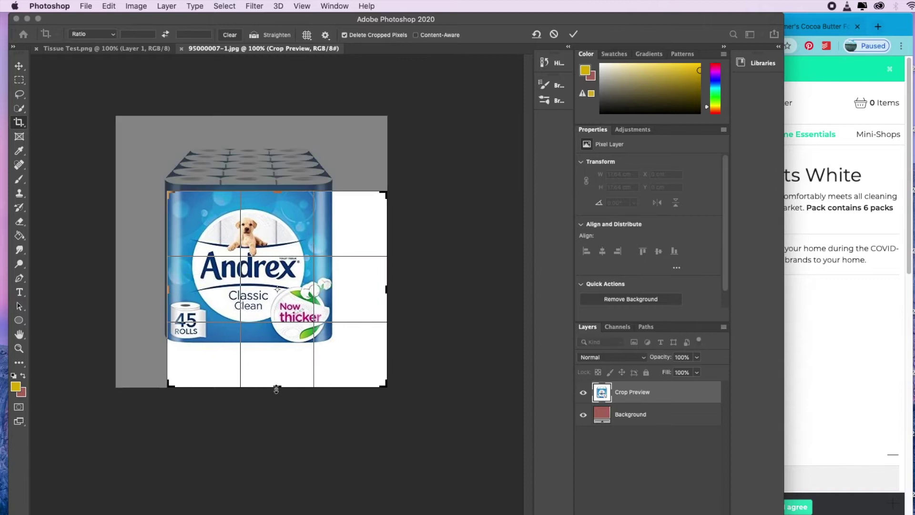
pyautogui.moveTo(276, 389); pyautogui.dragTo(274, 366)
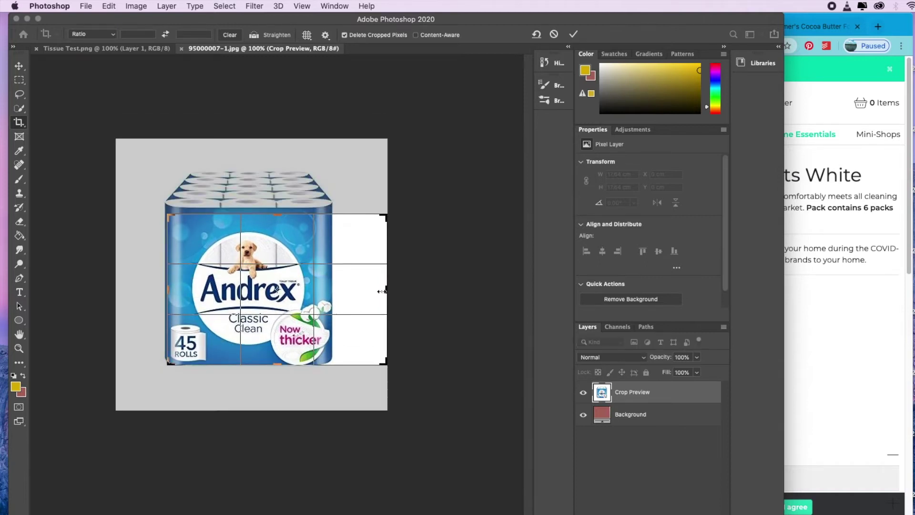
pyautogui.moveTo(385, 291); pyautogui.dragTo(357, 293)
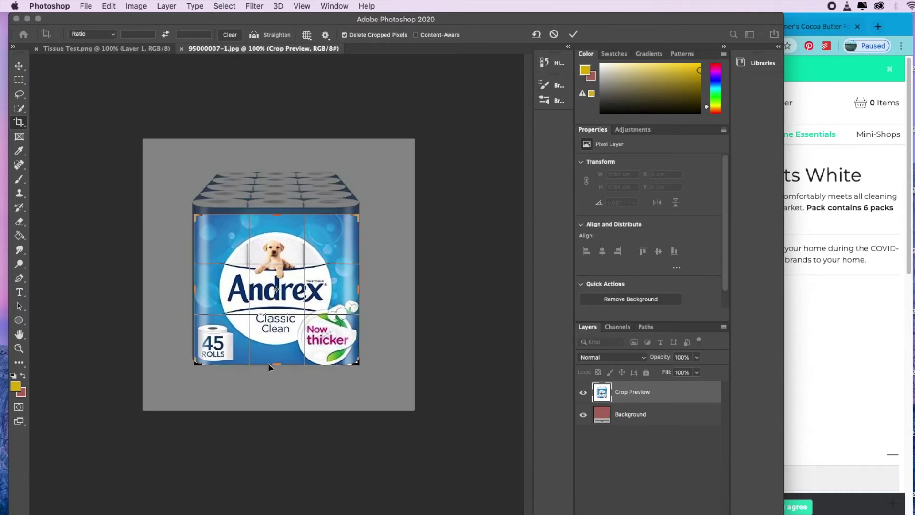
pyautogui.moveTo(275, 364); pyautogui.dragTo(275, 363)
pyautogui.press('Return')
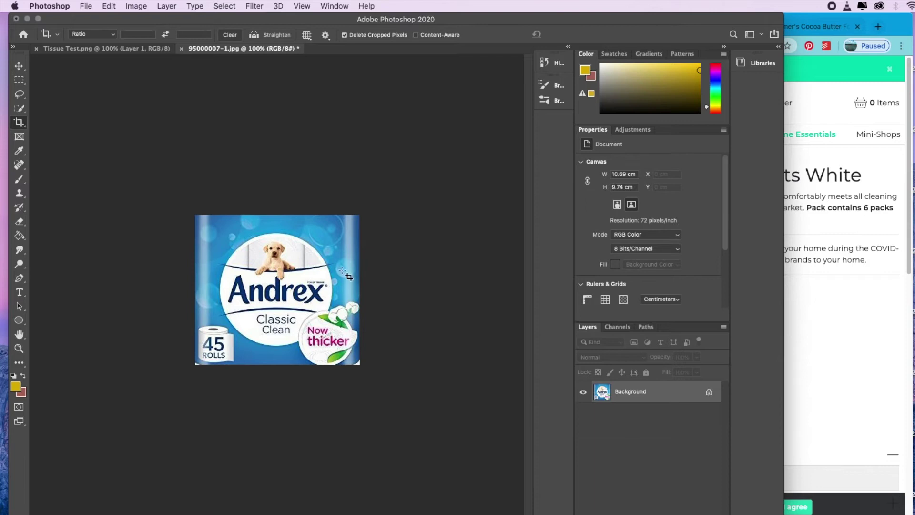
# Refine the crop's bottom edge and apply it, leaving a 10.69 × 9.63 cm canvas.
pyautogui.click(290, 282)
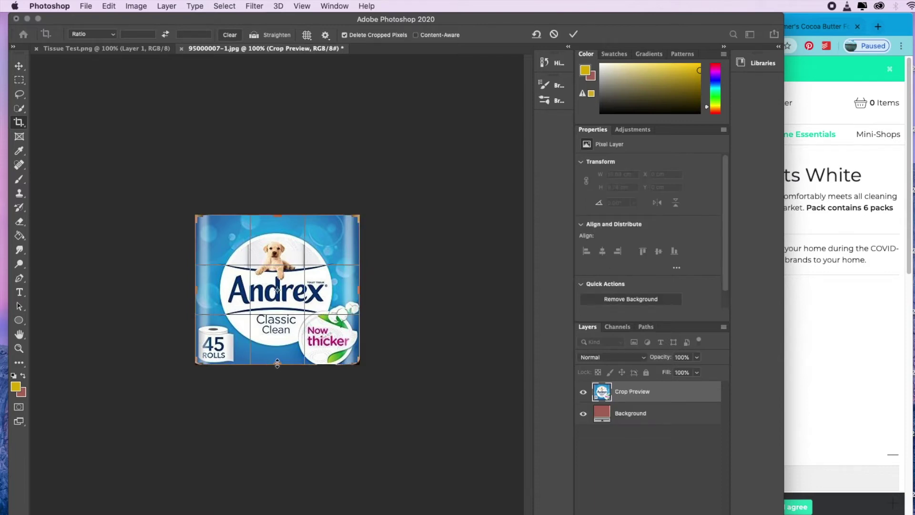
pyautogui.moveTo(278, 363); pyautogui.dragTo(278, 363)
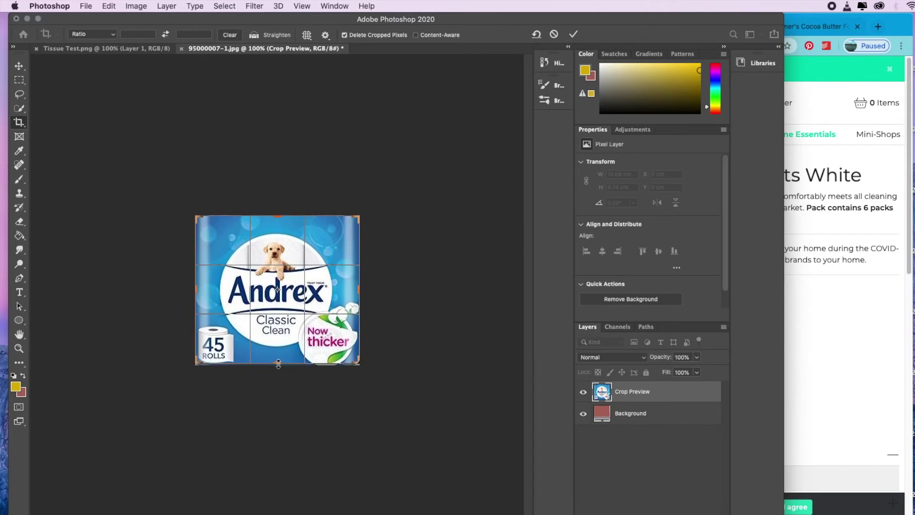
pyautogui.press('Return')
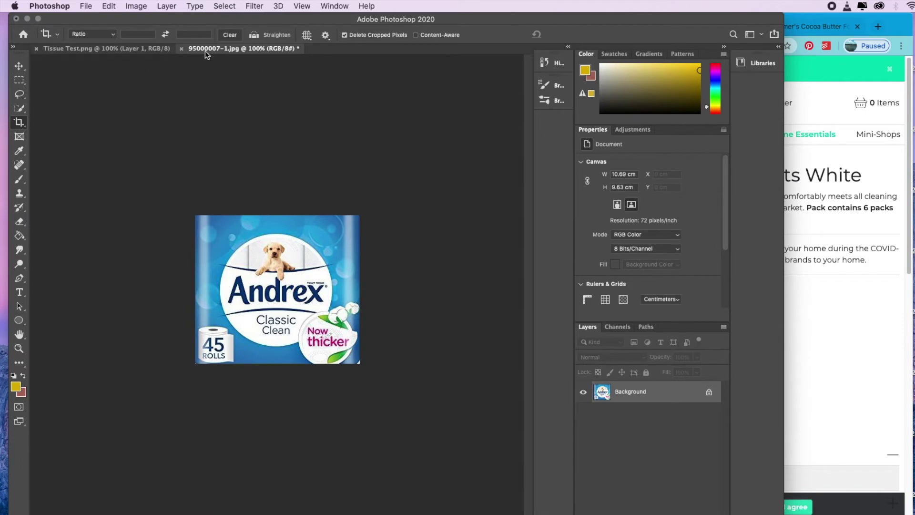
# Drag the cropped Andrex image from 95000007-1.jpg onto Tissue Test.png over the top Kleenex panel.
pyautogui.click(126, 47)
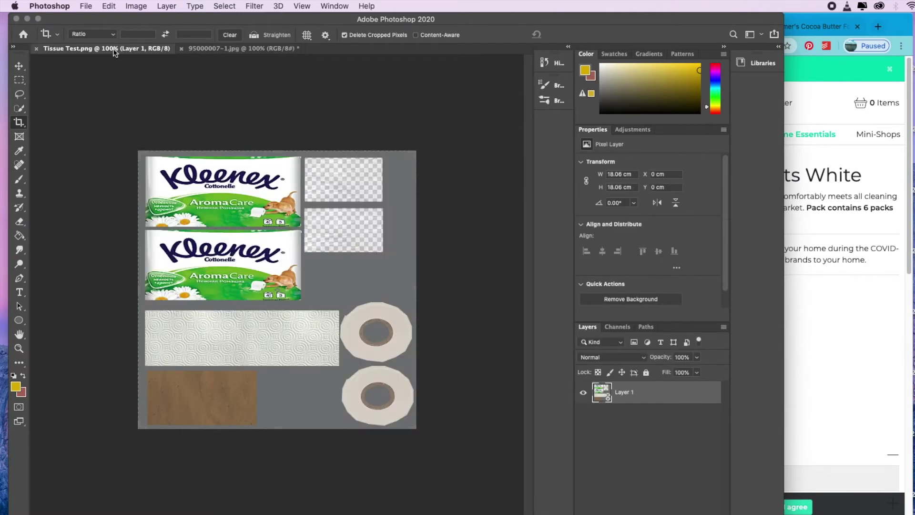
pyautogui.moveTo(238, 48); pyautogui.dragTo(267, 114)
pyautogui.click(19, 66)
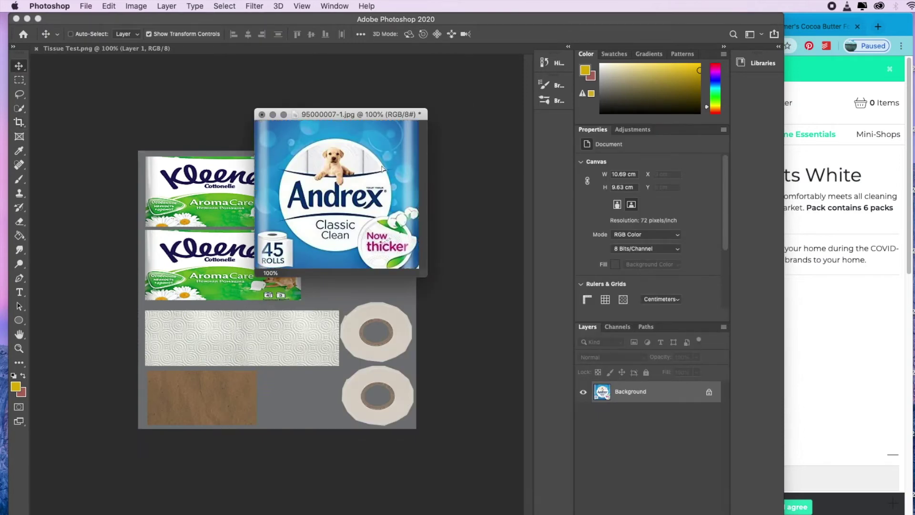
pyautogui.moveTo(208, 180); pyautogui.dragTo(280, 196)
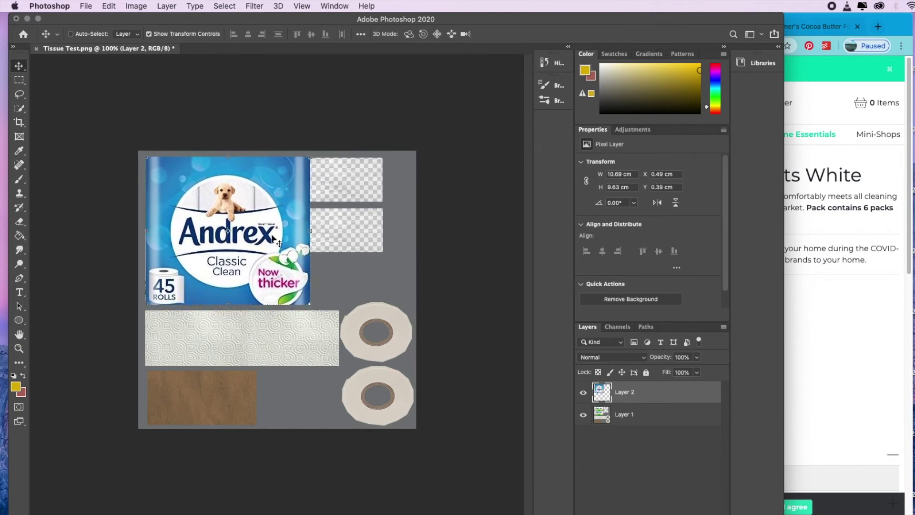
# Resize the Andrex layer to about 10.09 × 4.59 cm to fit the top panel and commit.
pyautogui.moveTo(225, 303); pyautogui.dragTo(245, 227)
pyautogui.moveTo(313, 191); pyautogui.dragTo(304, 191)
pyautogui.click(624, 439)
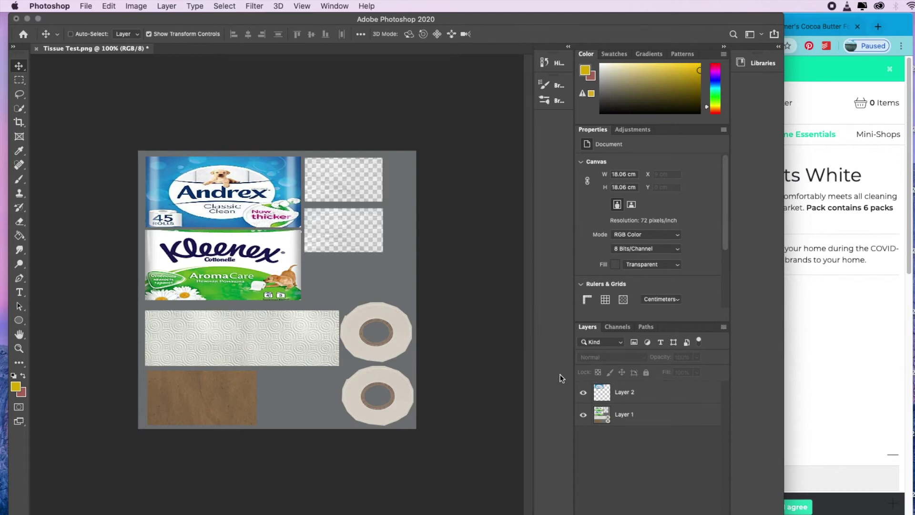
pyautogui.click(281, 215)
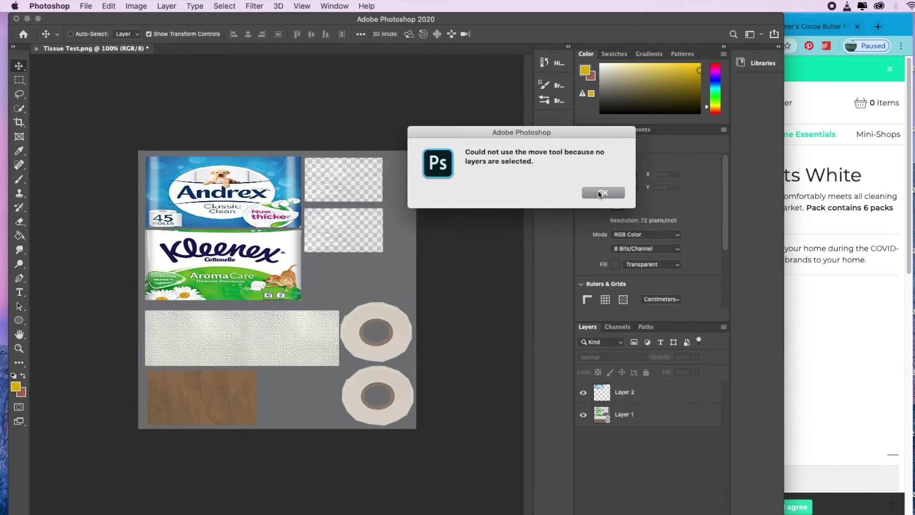
pyautogui.click(599, 193)
# Duplicate Layer 2 and move and stretch the copy over the lower Kleenex panel.
pyautogui.click(601, 397)
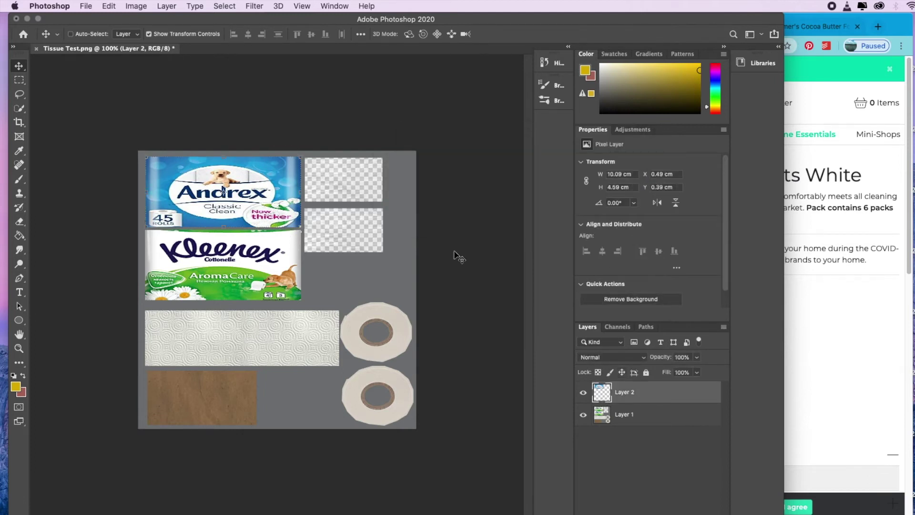
pyautogui.click(162, 5)
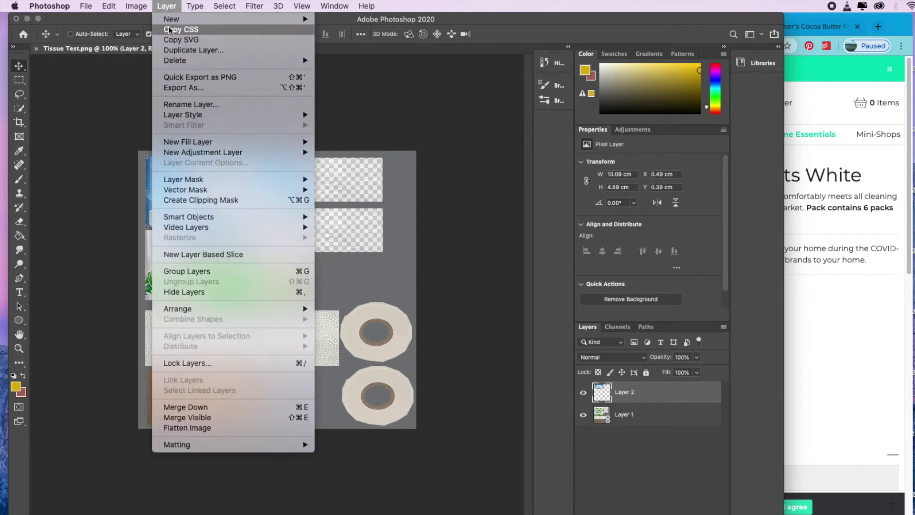
pyautogui.click(177, 51)
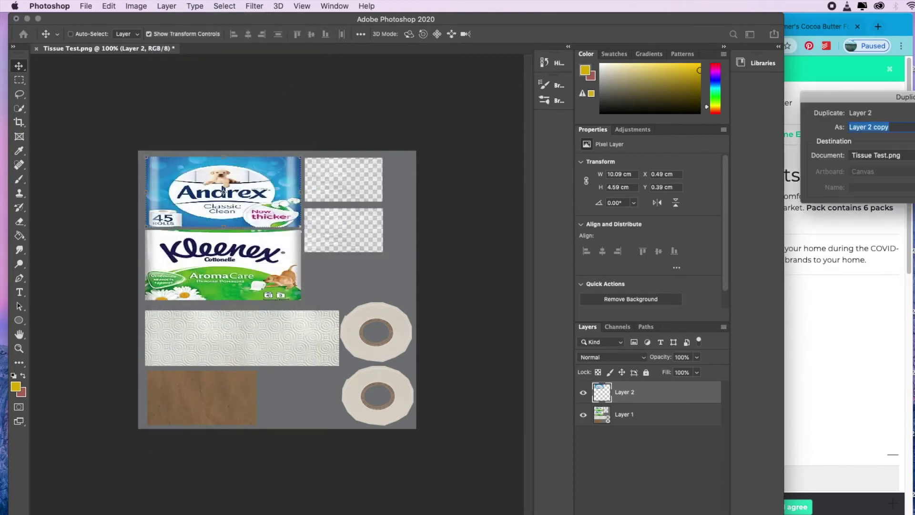
pyautogui.press('Return')
pyautogui.moveTo(266, 182); pyautogui.dragTo(300, 266)
pyautogui.press('super+t')
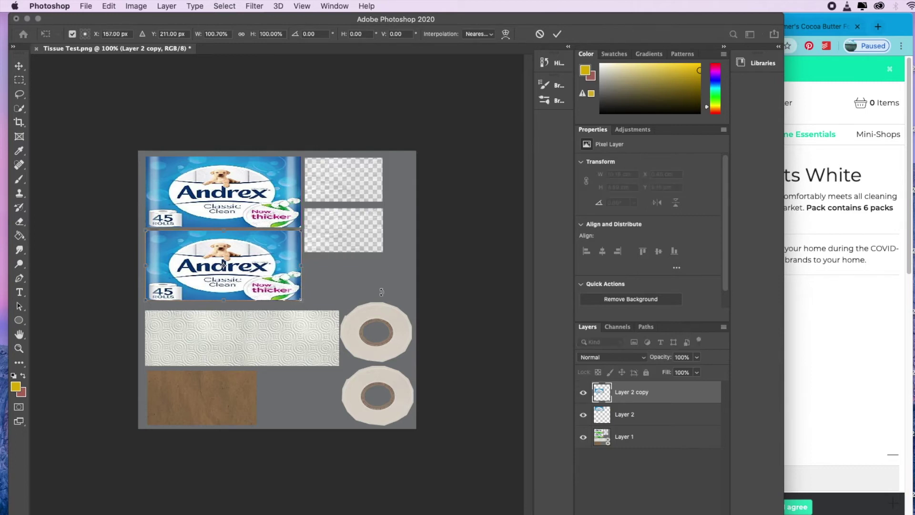
pyautogui.click(636, 464)
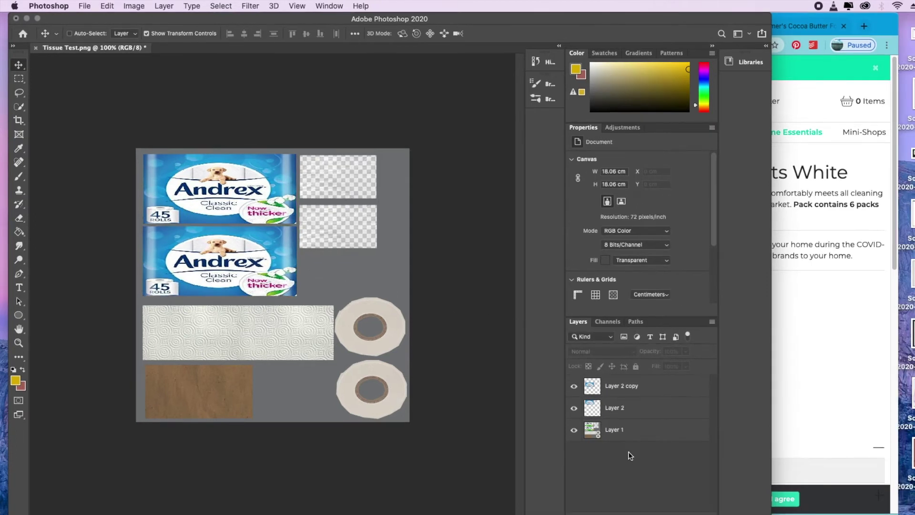
# Save the texture in PNG format, replacing the existing Tissue Test.png with default PNG options.
pyautogui.click(84, 6)
pyautogui.click(106, 122)
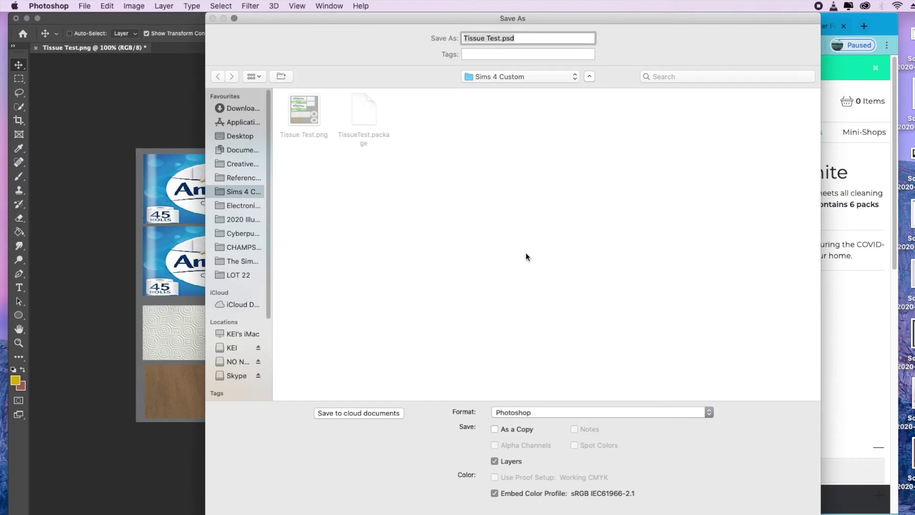
pyautogui.click(610, 410)
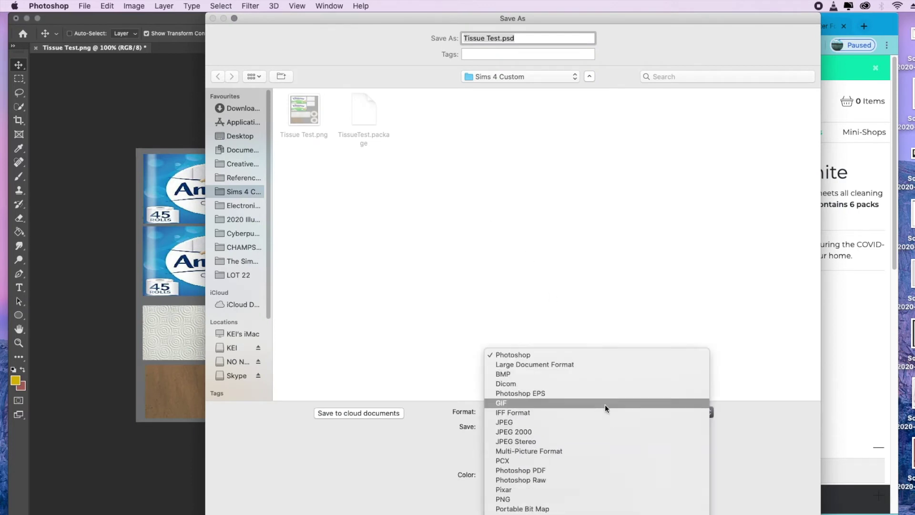
pyautogui.click(556, 498)
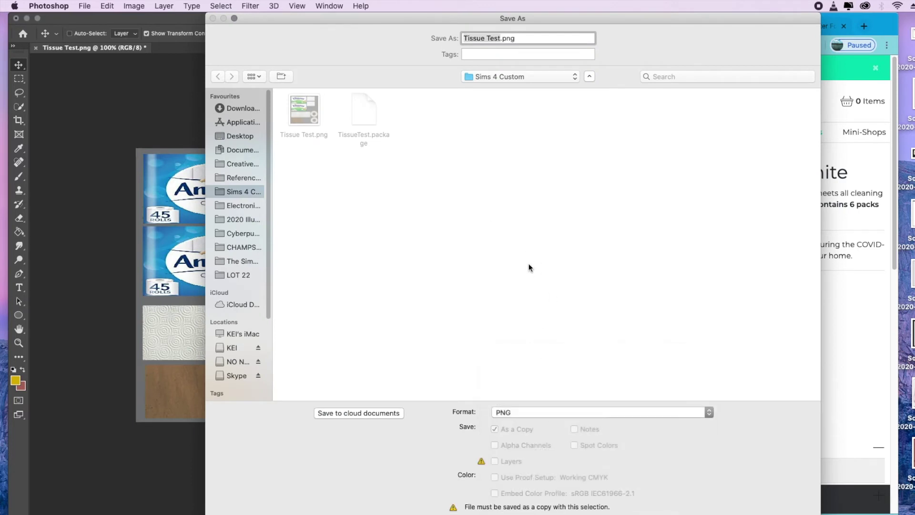
pyautogui.press('Return')
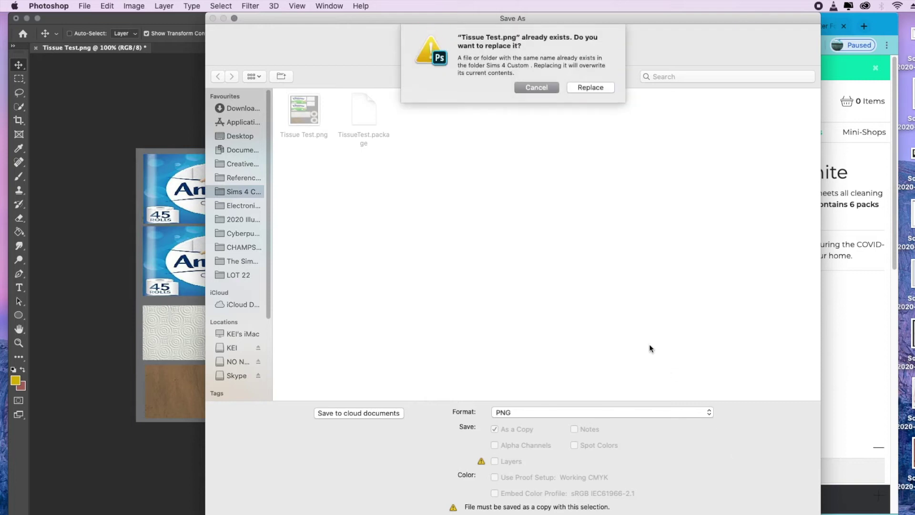
pyautogui.click(589, 91)
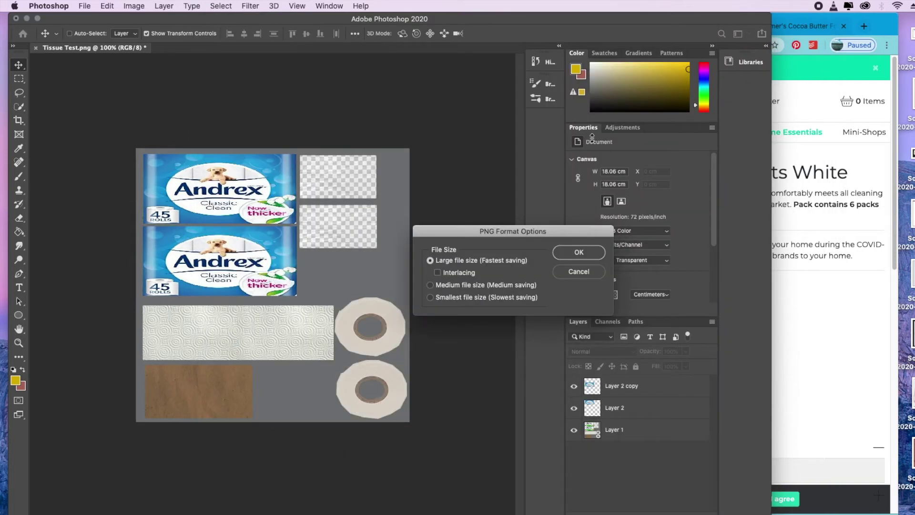
pyautogui.click(579, 252)
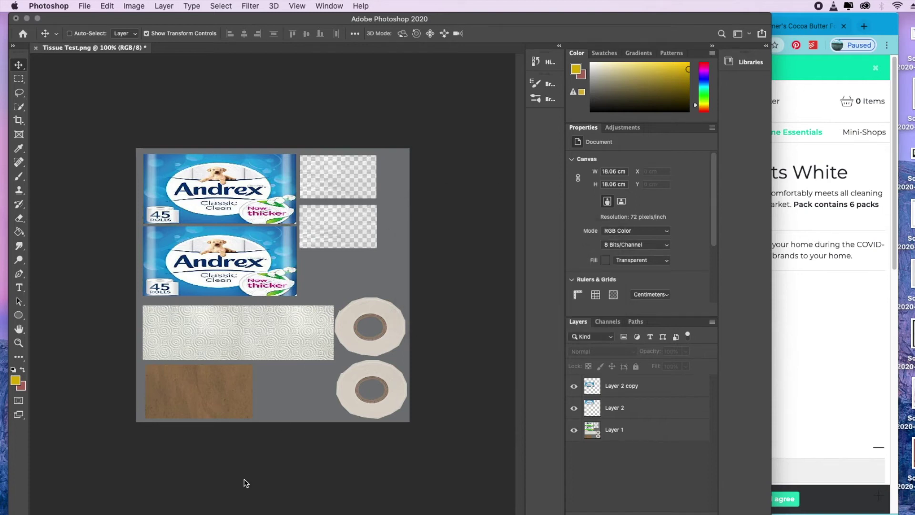
# Import Tissue Test copy.png into all three of swatch 4's texture slots, then preview swatch 3.
pyautogui.press('super+Tab')
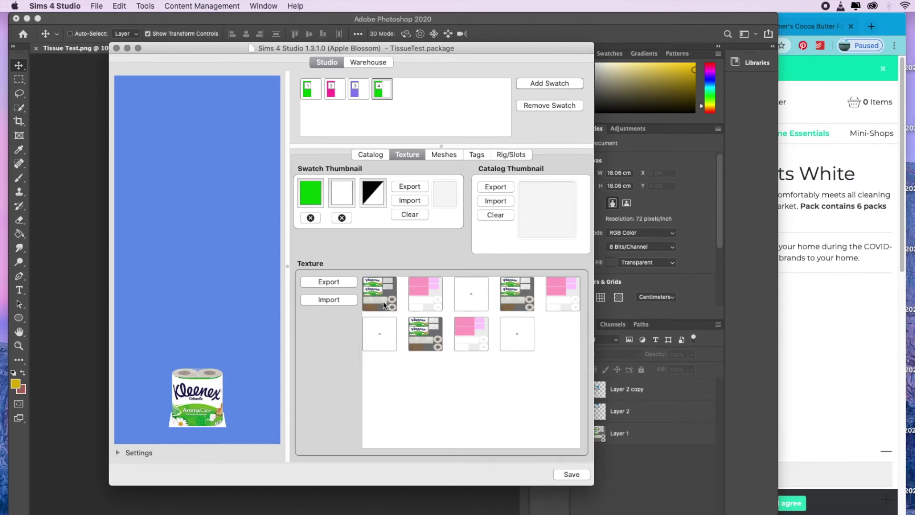
pyautogui.click(326, 299)
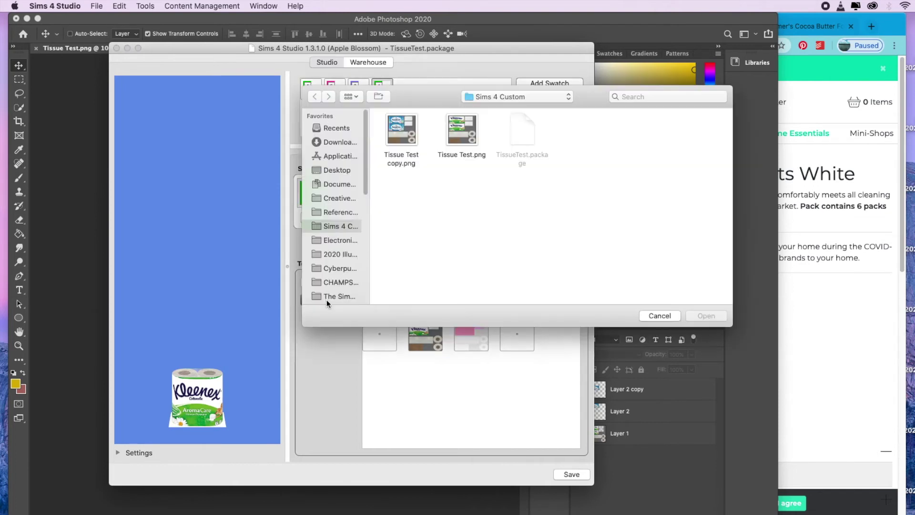
pyautogui.click(404, 135)
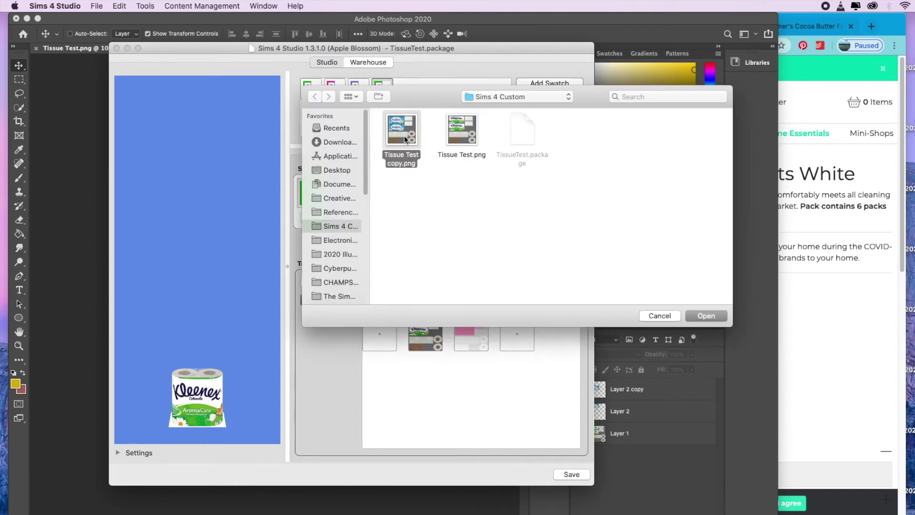
pyautogui.click(695, 316)
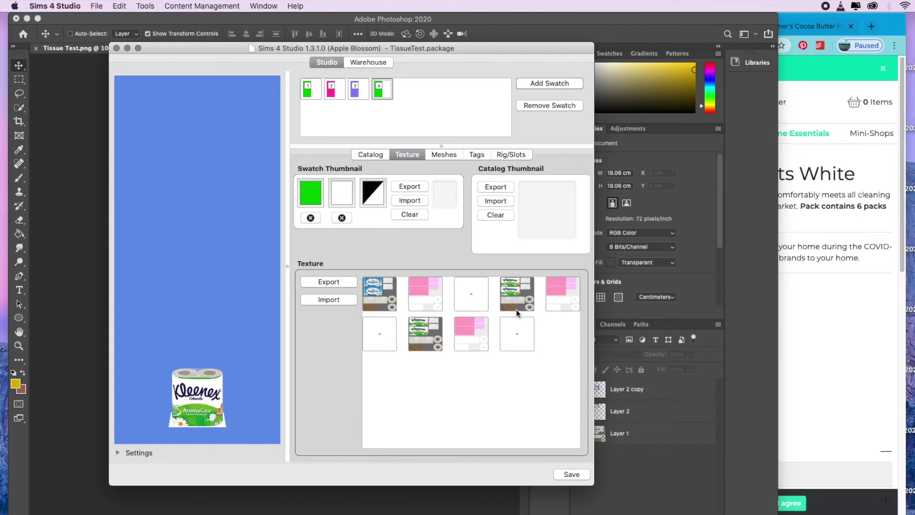
pyautogui.click(336, 305)
pyautogui.click(401, 128)
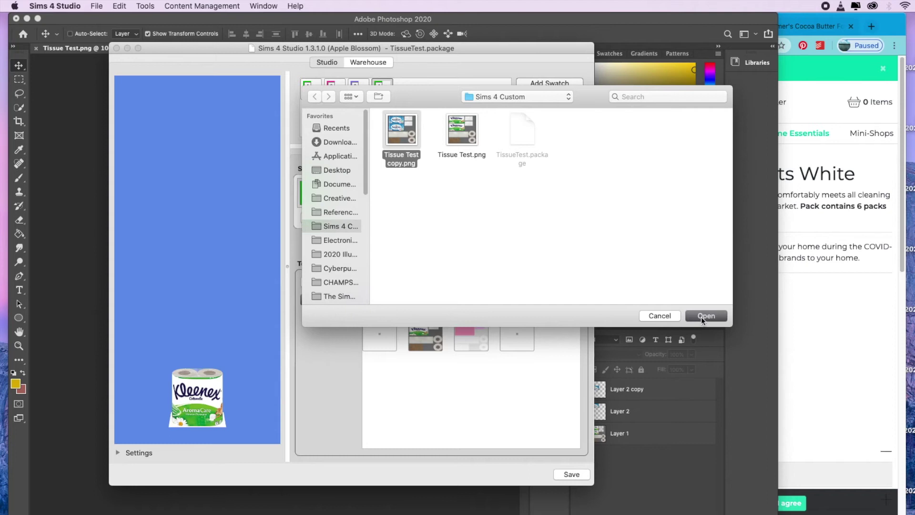
pyautogui.click(701, 317)
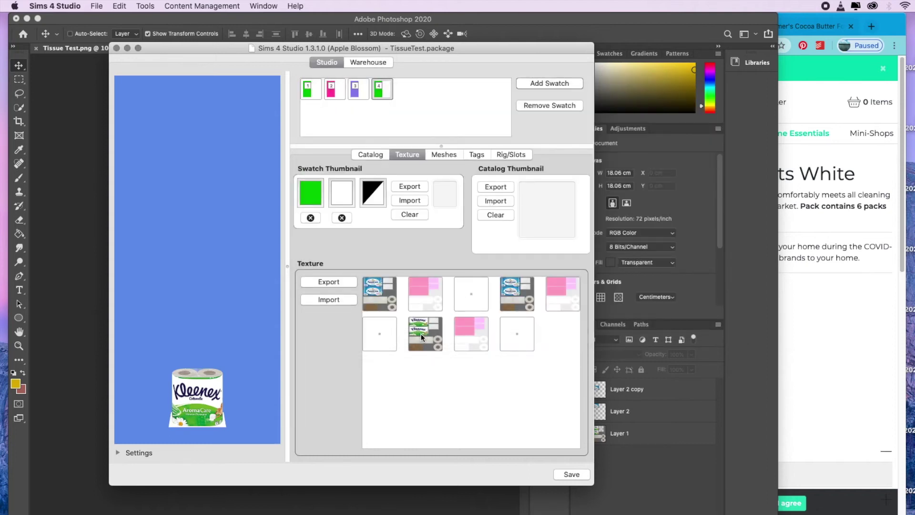
pyautogui.click(335, 301)
pyautogui.click(397, 136)
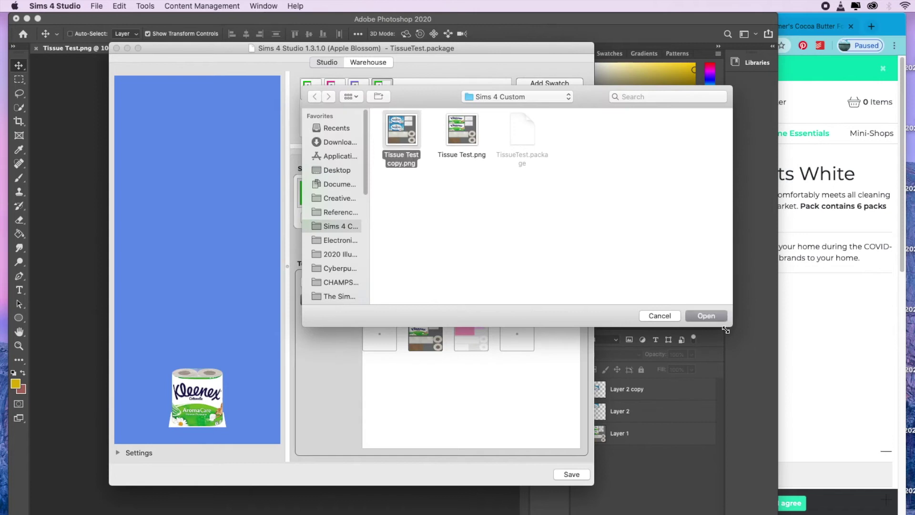
pyautogui.click(700, 316)
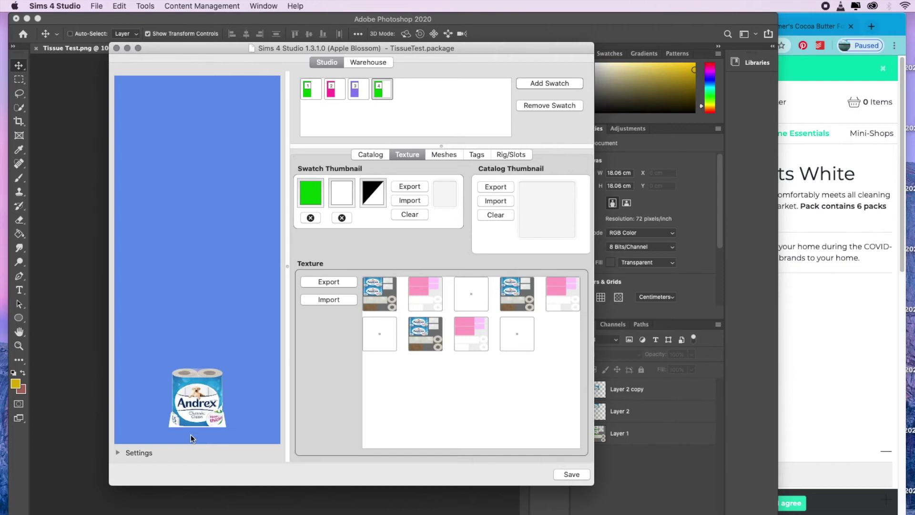
pyautogui.click(358, 91)
# Preview swatches 2 (Zewa), 1 (Kleenex) and 4 (Andrex), then return to Photoshop.
pyautogui.click(331, 91)
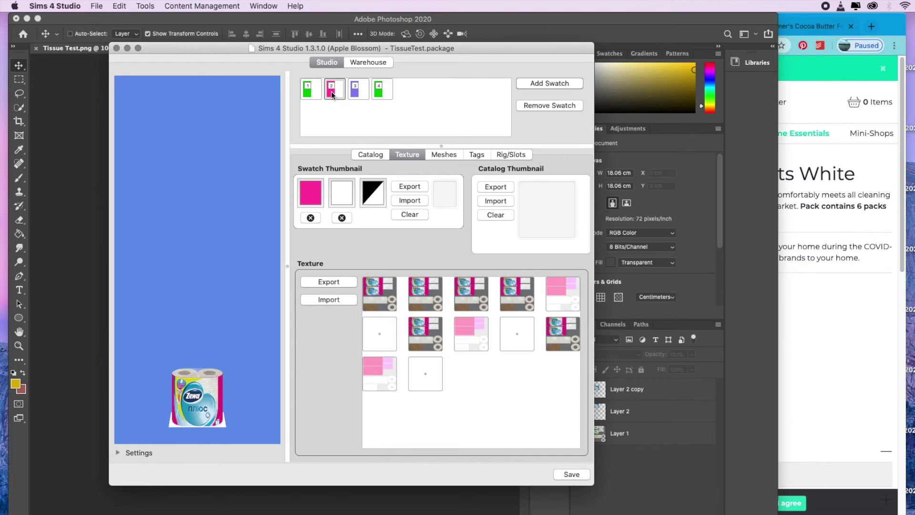
pyautogui.click(317, 92)
pyautogui.click(385, 90)
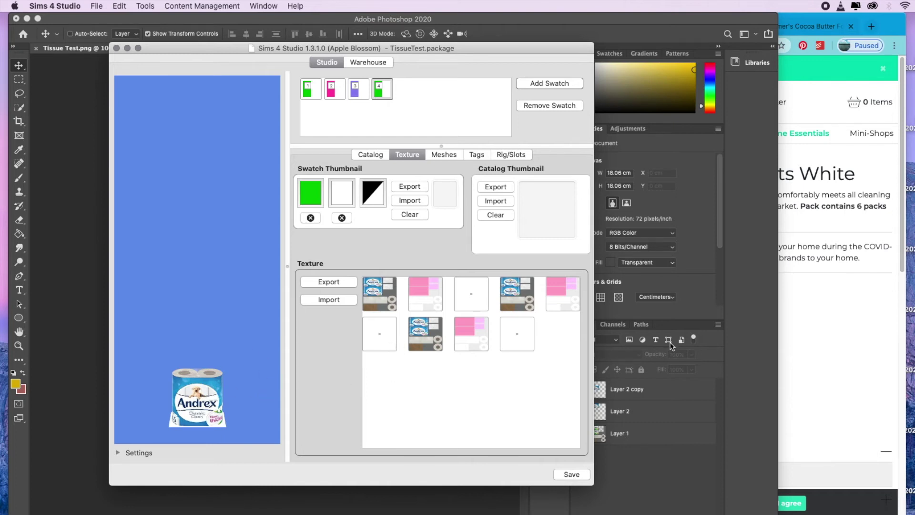
pyautogui.press('super+Tab')
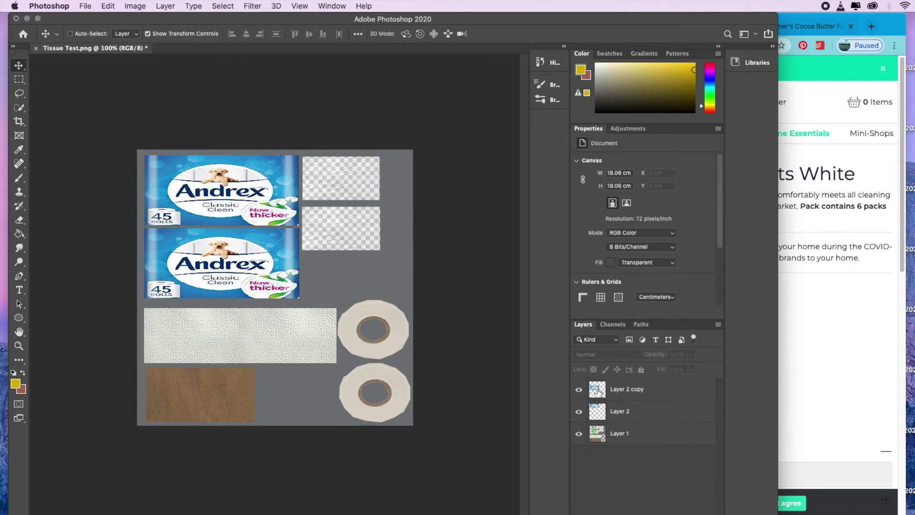
# Set the foreground colour to the pale blue sampled from the Andrex pack.
pyautogui.click(628, 390)
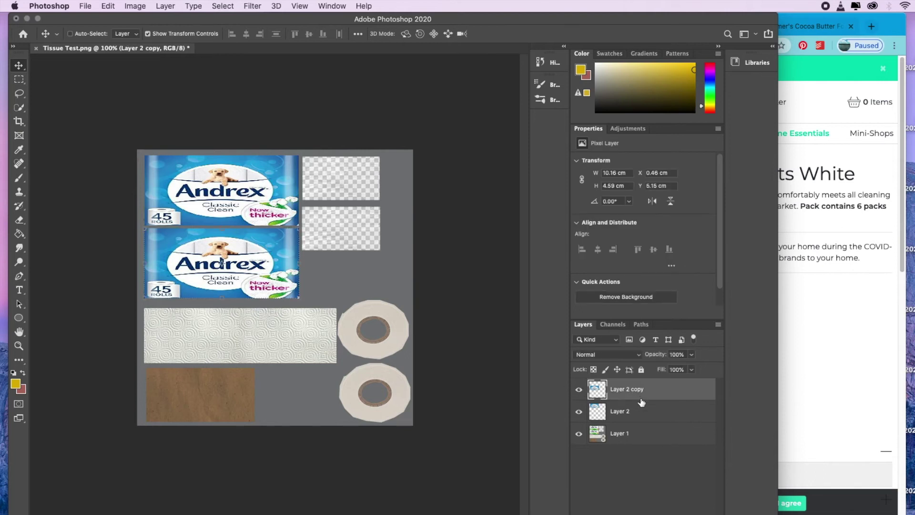
pyautogui.click(15, 383)
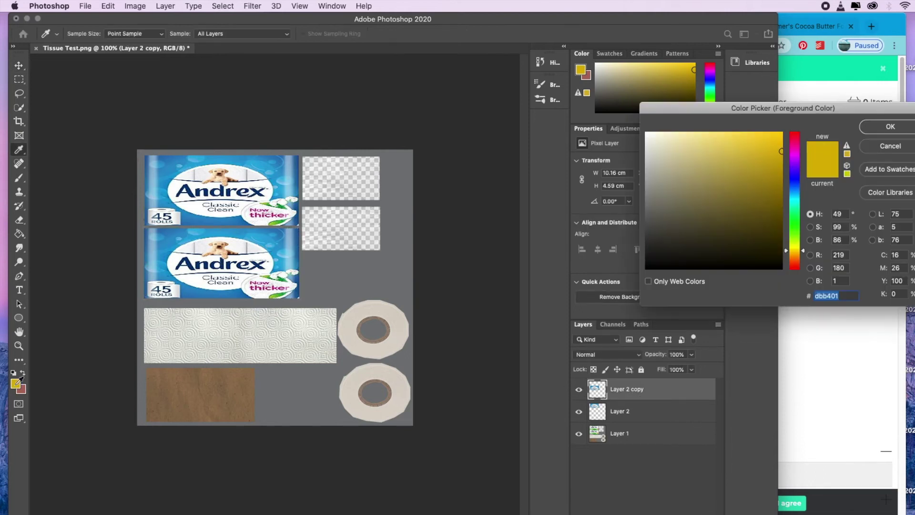
pyautogui.click(221, 186)
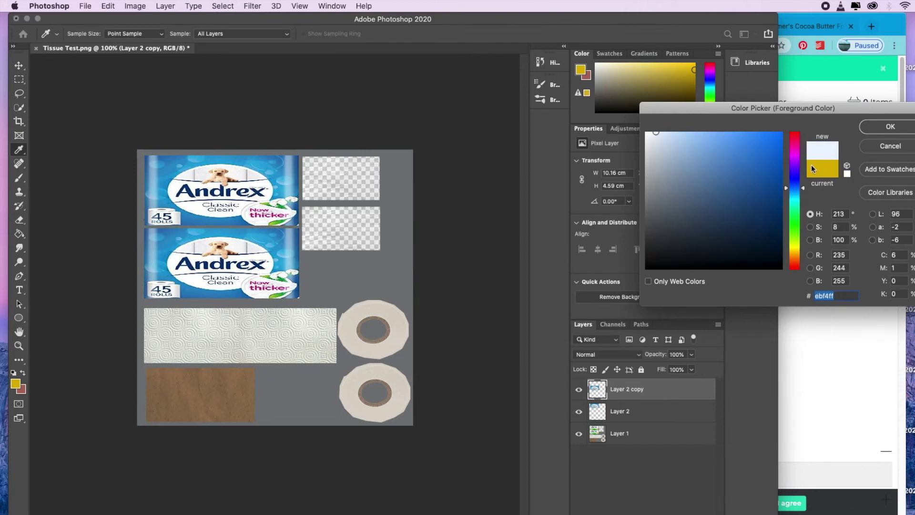
pyautogui.click(890, 128)
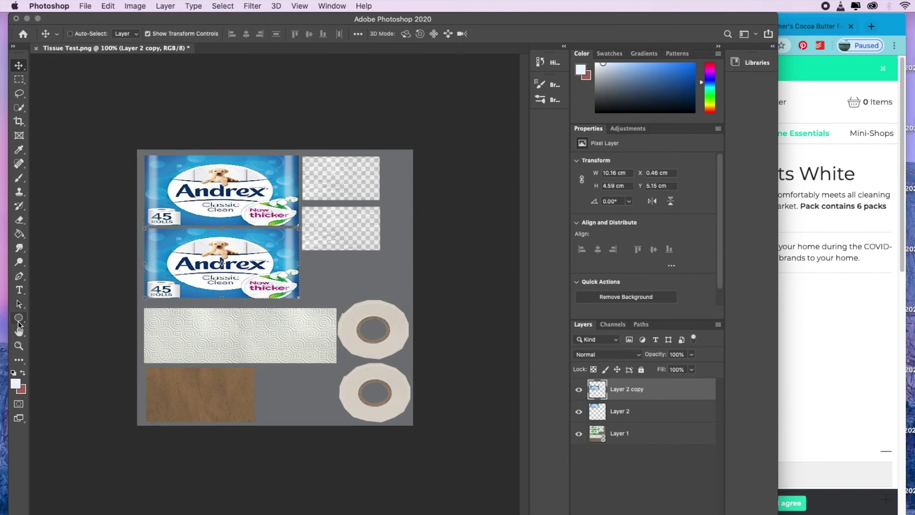
# Delete both Andrex layers and add a new empty layer.
pyautogui.press('BackSpace')
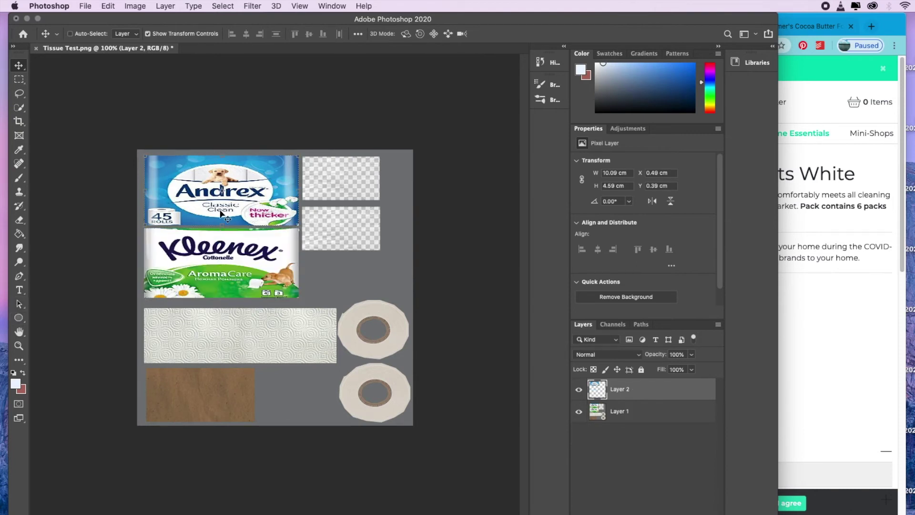
pyautogui.press('BackSpace')
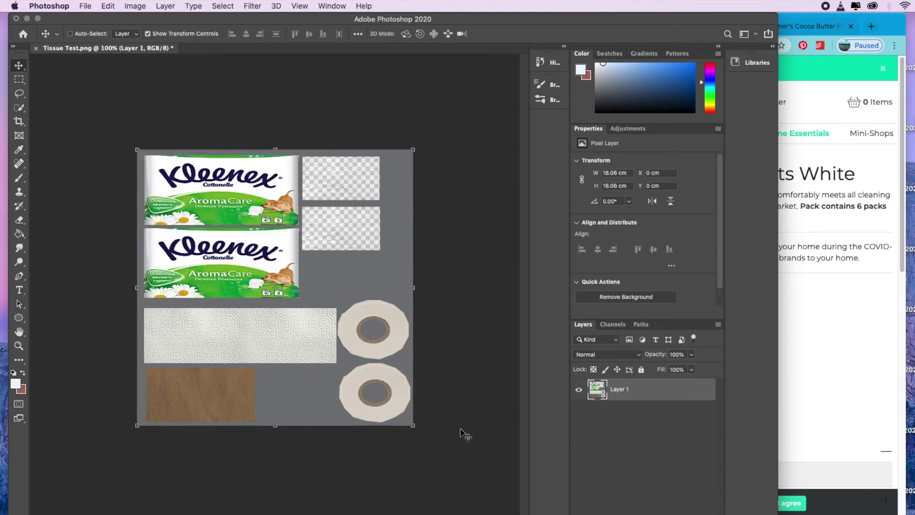
pyautogui.press('super+shift+alt+n')
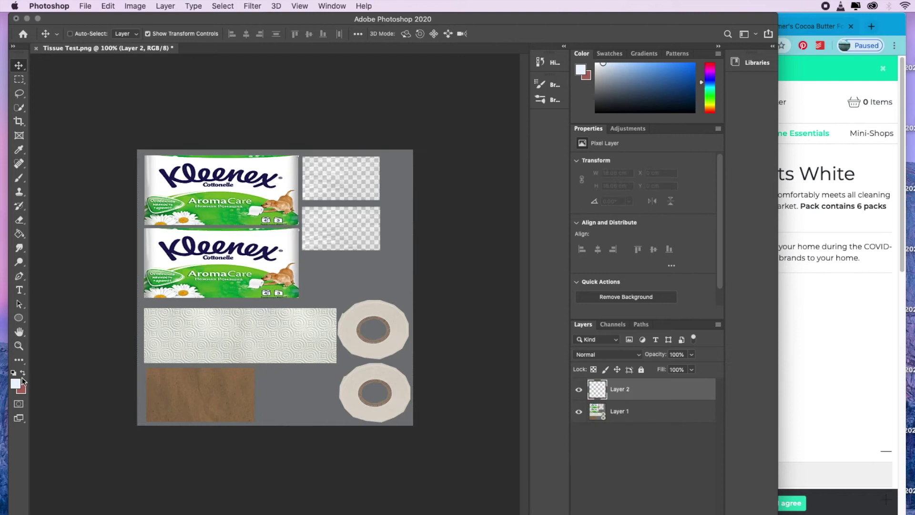
# Draw a 287 × 130 px white rectangle with no stroke over the top Kleenex pack.
pyautogui.click(19, 317)
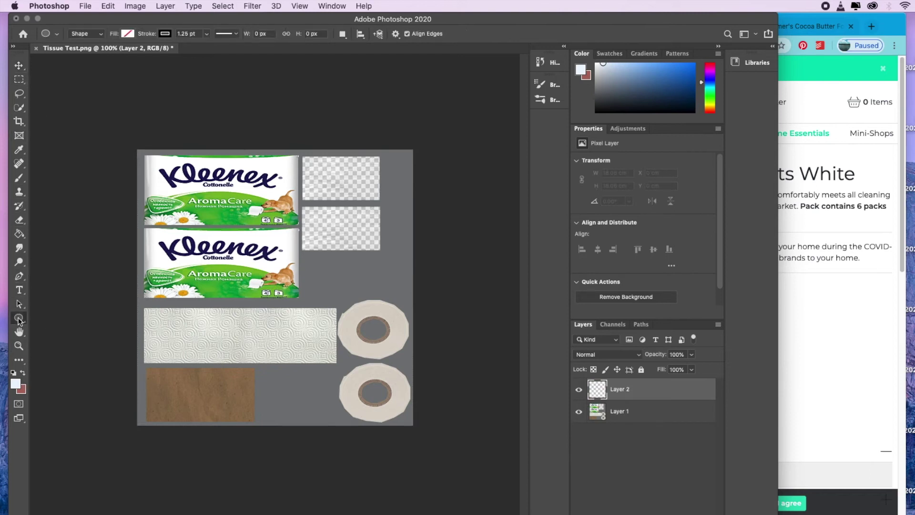
pyautogui.click(52, 318)
pyautogui.moveTo(144, 155); pyautogui.dragTo(299, 224)
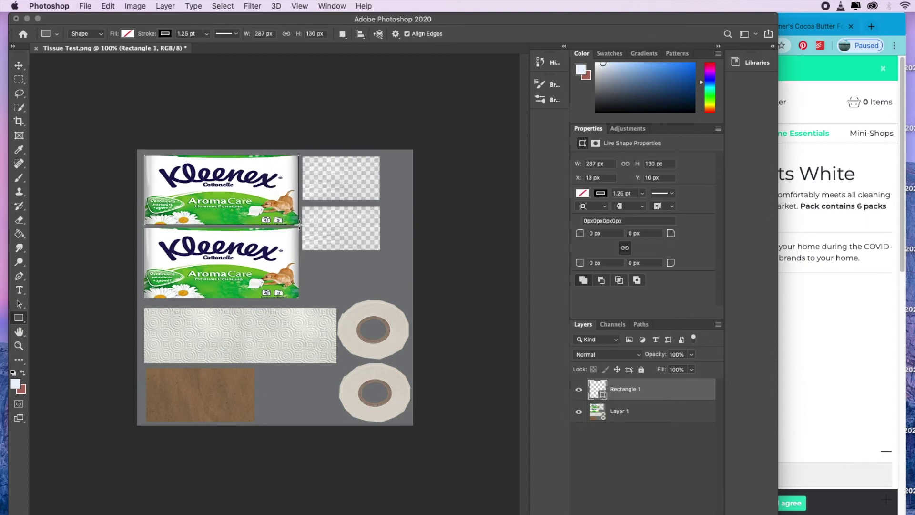
pyautogui.click(128, 34)
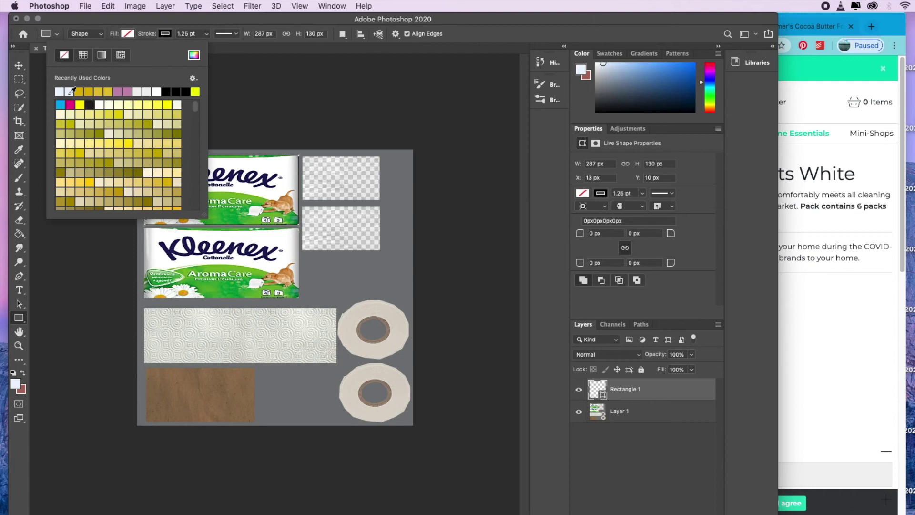
pyautogui.click(157, 91)
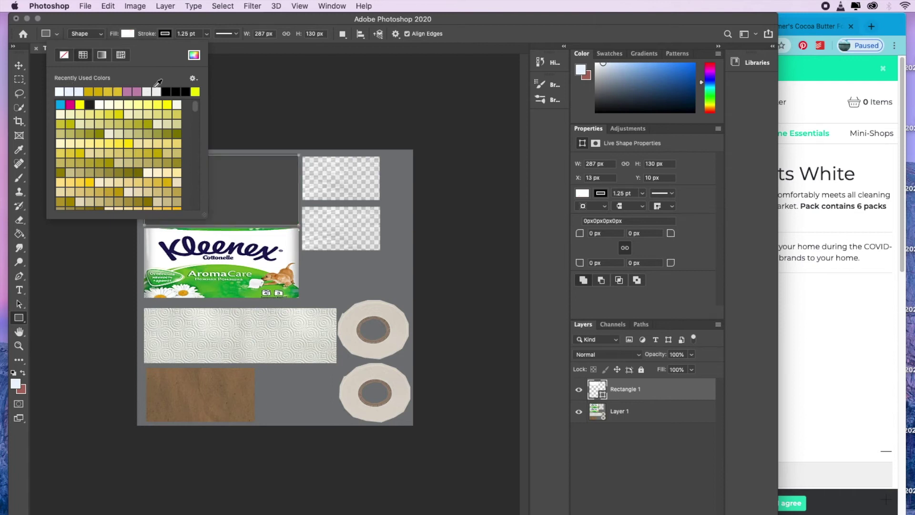
pyautogui.click(166, 33)
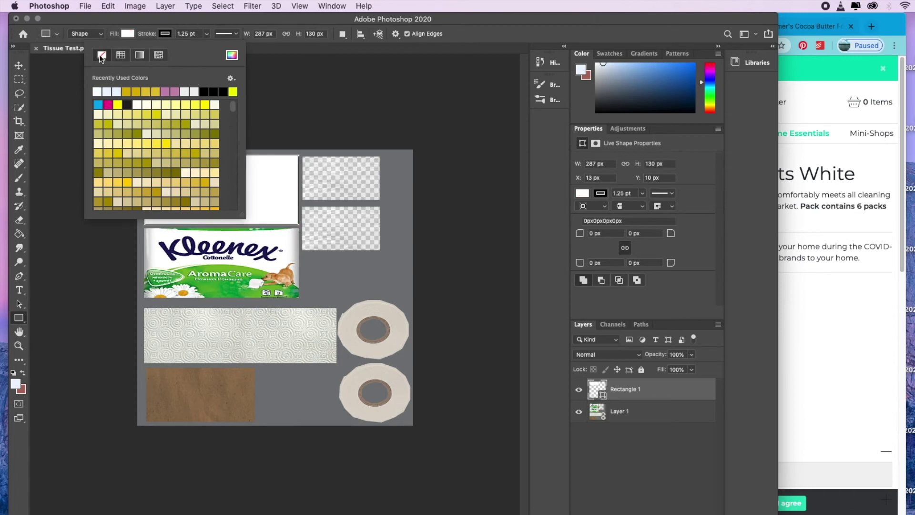
pyautogui.click(101, 55)
pyautogui.press('v')
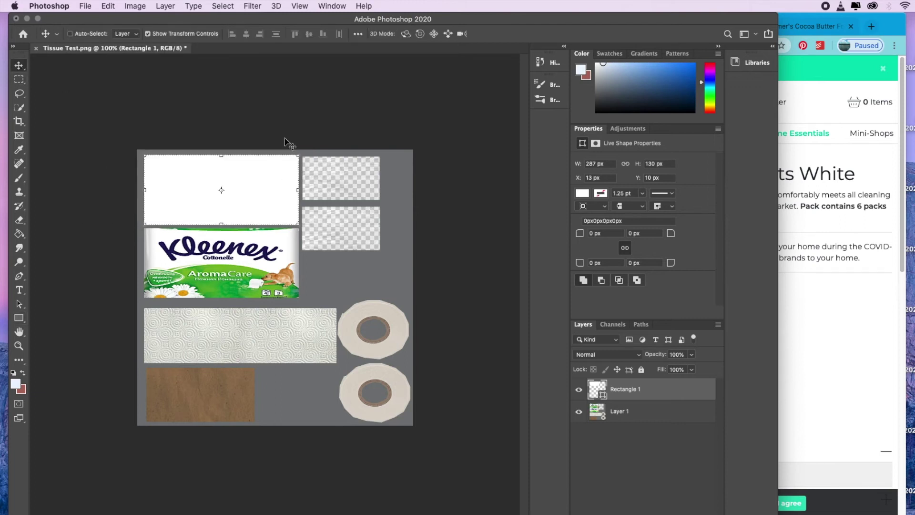
pyautogui.click(165, 6)
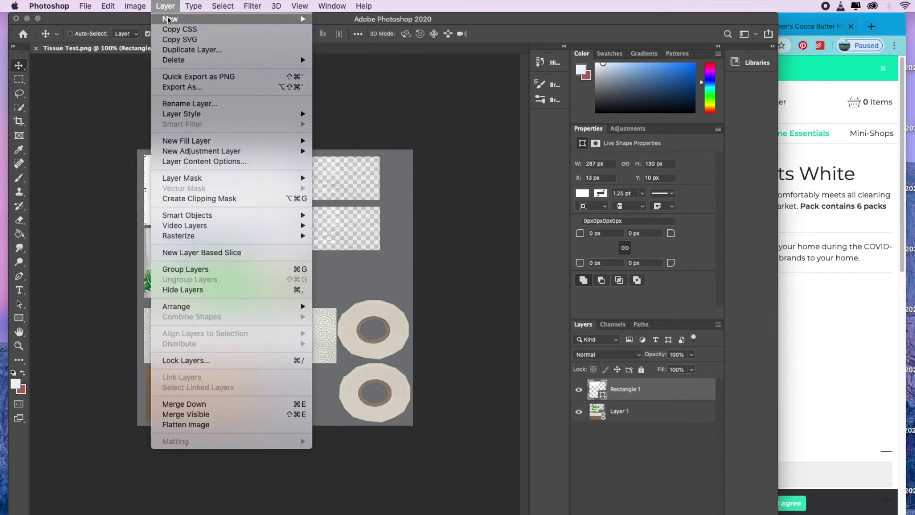
# Duplicate the white rectangle onto the lower Kleenex panel and add an empty Layer 2 on top.
pyautogui.click(179, 51)
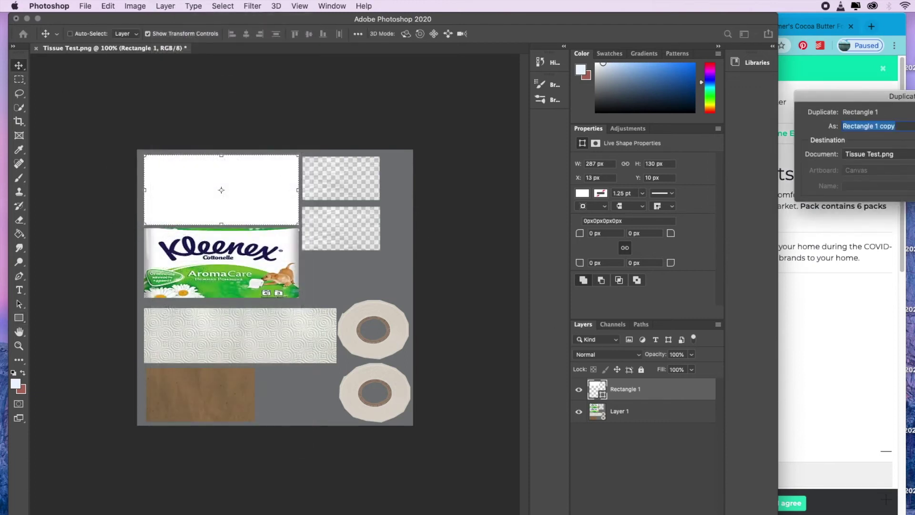
pyautogui.press('Return')
pyautogui.moveTo(281, 188); pyautogui.dragTo(271, 255)
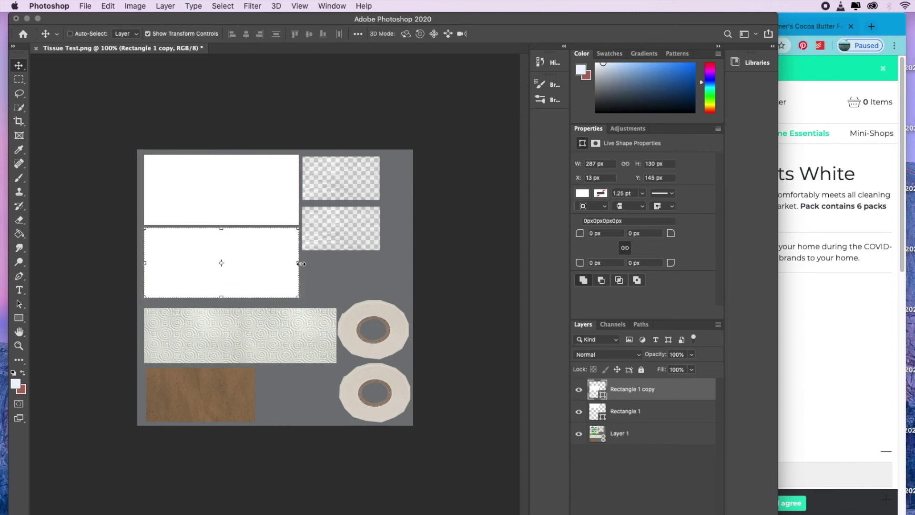
pyautogui.click(301, 263)
pyautogui.click(689, 474)
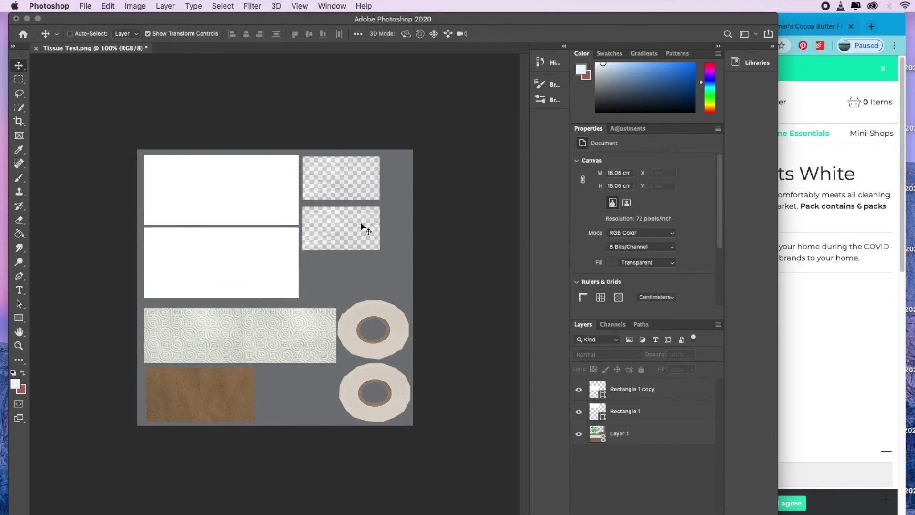
pyautogui.press('super+alt+shift+n')
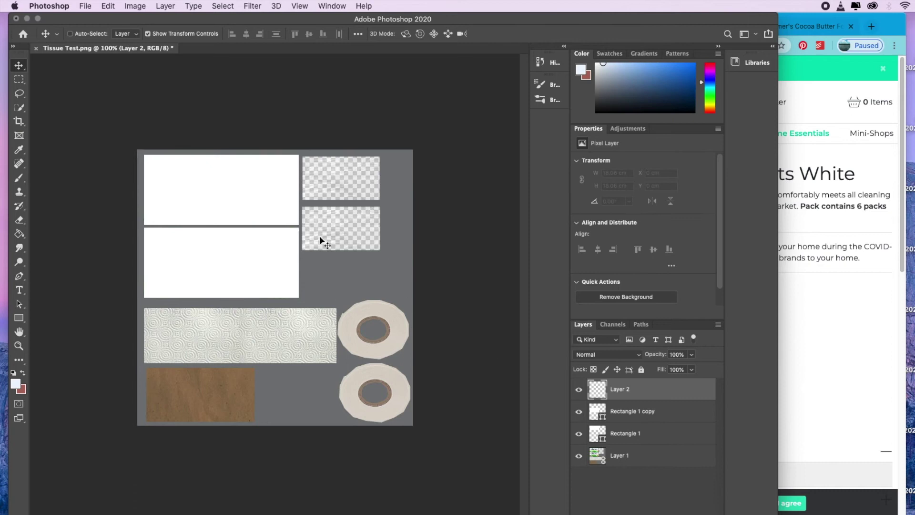
# Type 'TISSUE' and move the text into the top white rectangle.
pyautogui.click(20, 290)
pyautogui.click(229, 315)
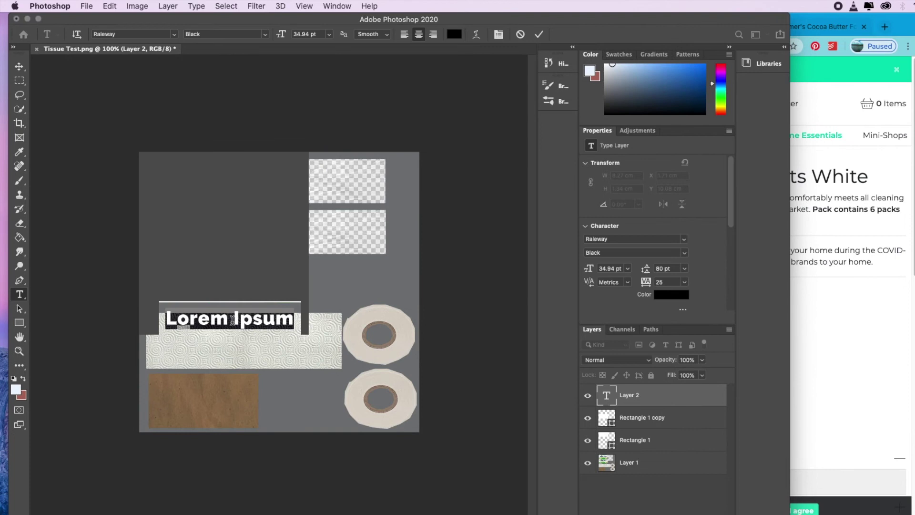
pyautogui.write('TISSUE')
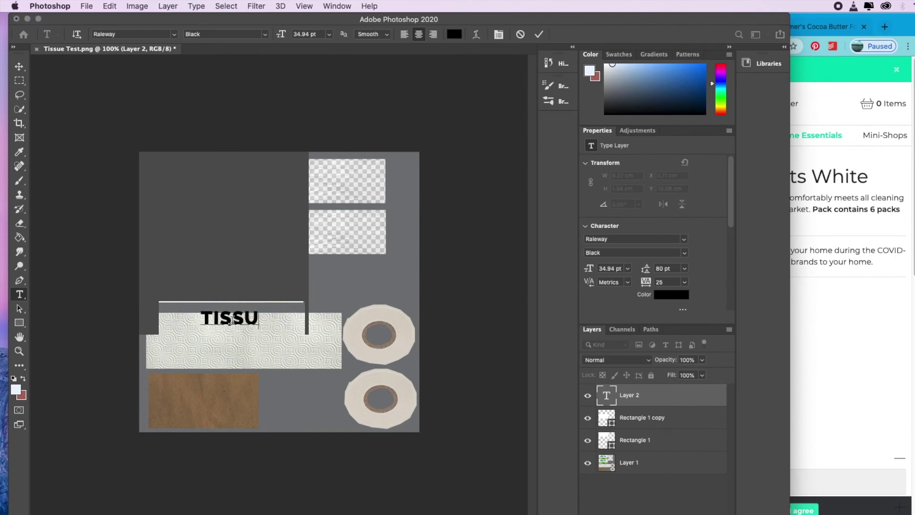
pyautogui.click(20, 66)
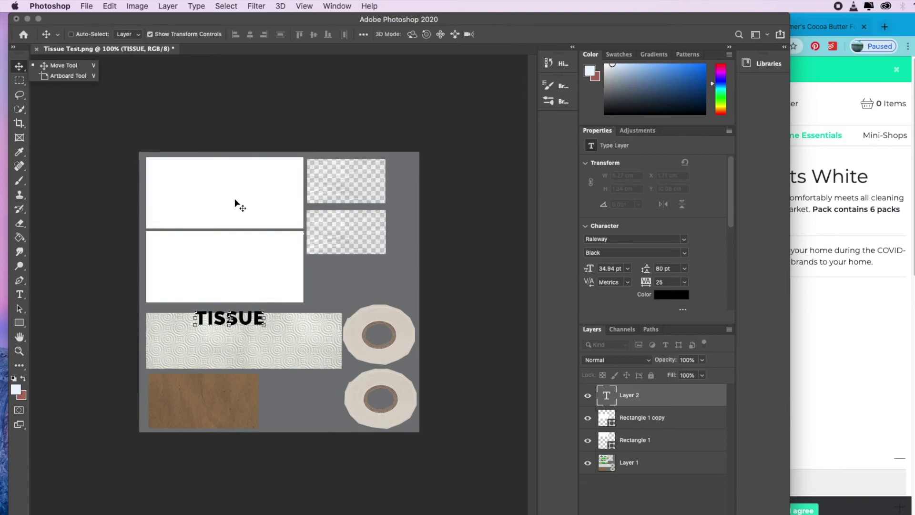
pyautogui.moveTo(238, 318); pyautogui.dragTo(234, 196)
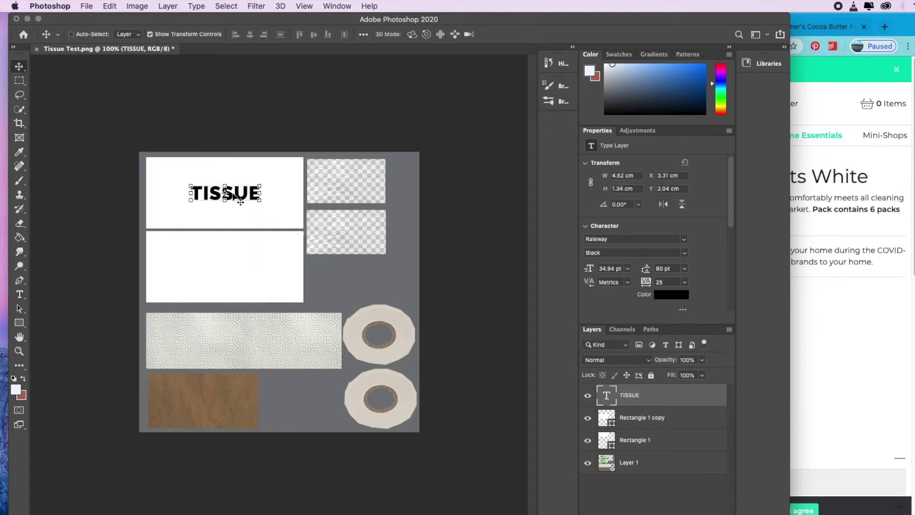
# Duplicate the TISSUE text layer and move the copy into the lower white rectangle.
pyautogui.click(168, 6)
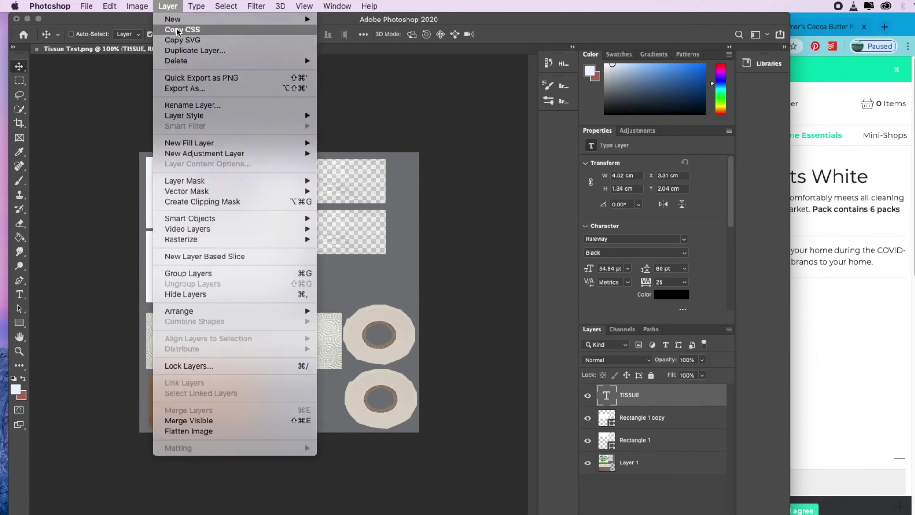
pyautogui.click(188, 45)
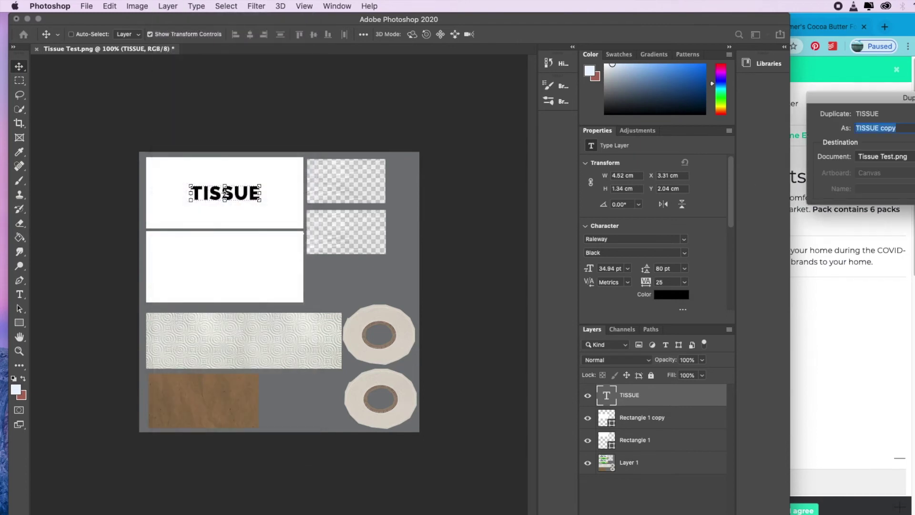
pyautogui.press('Return')
pyautogui.moveTo(247, 199); pyautogui.dragTo(243, 269)
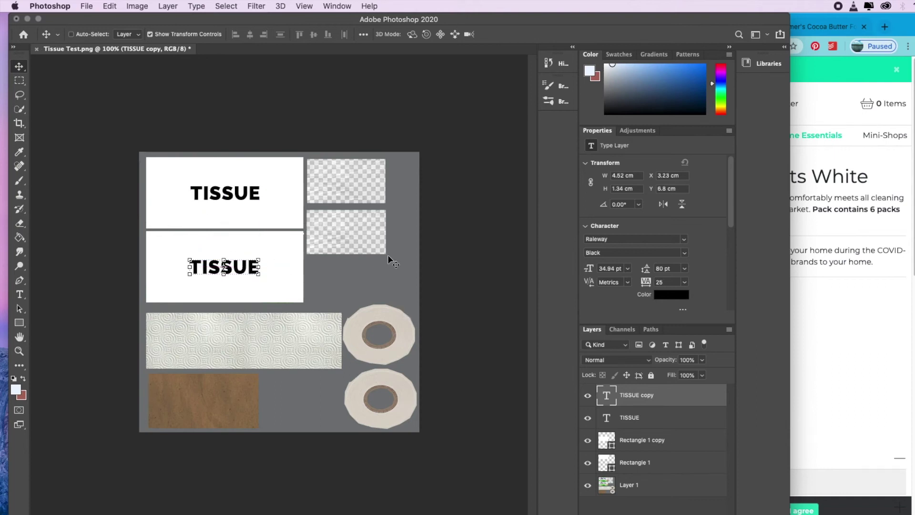
# Save the TISSUE texture as a PNG over Tissue Test copy.png, then switch to Sims 4 Studio.
pyautogui.click(87, 7)
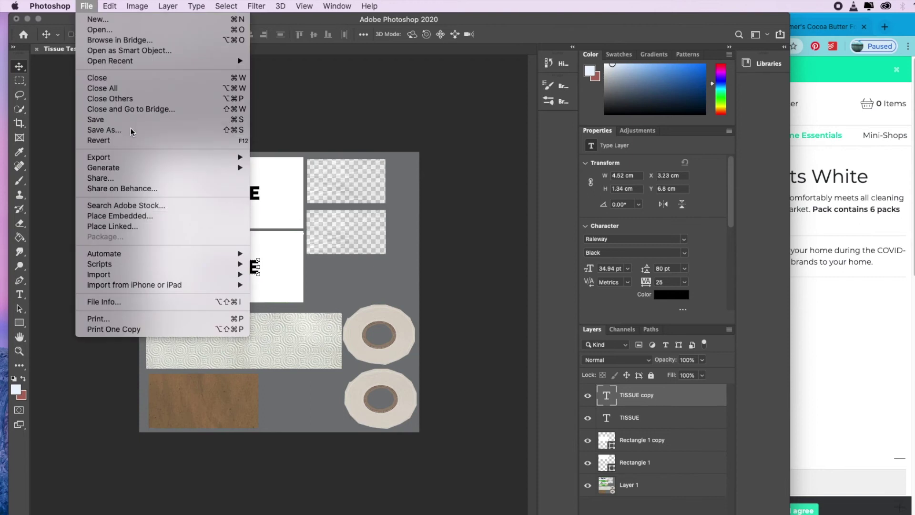
pyautogui.click(370, 208)
pyautogui.press('super+shift+s')
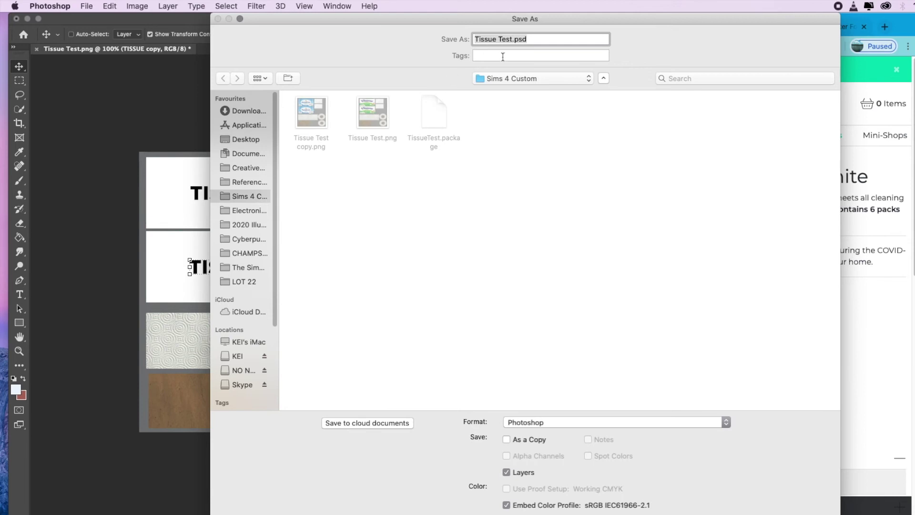
pyautogui.click(573, 421)
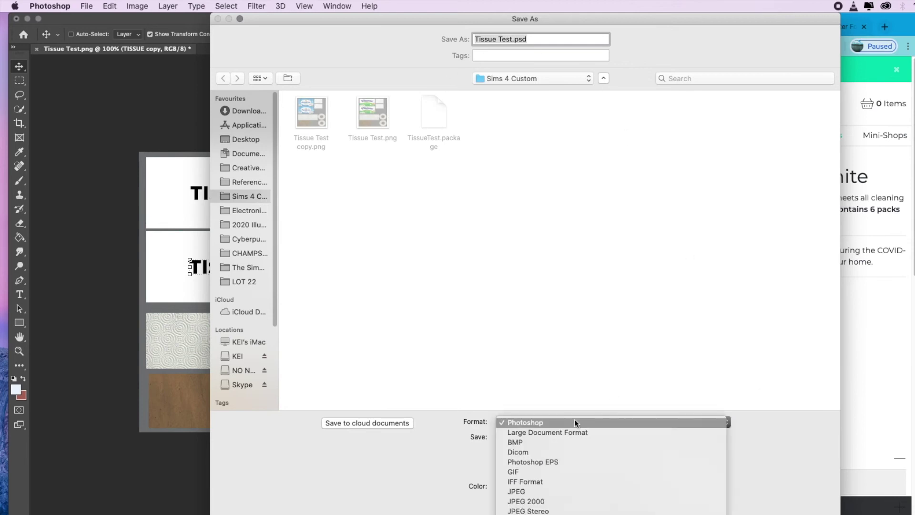
pyautogui.click(558, 510)
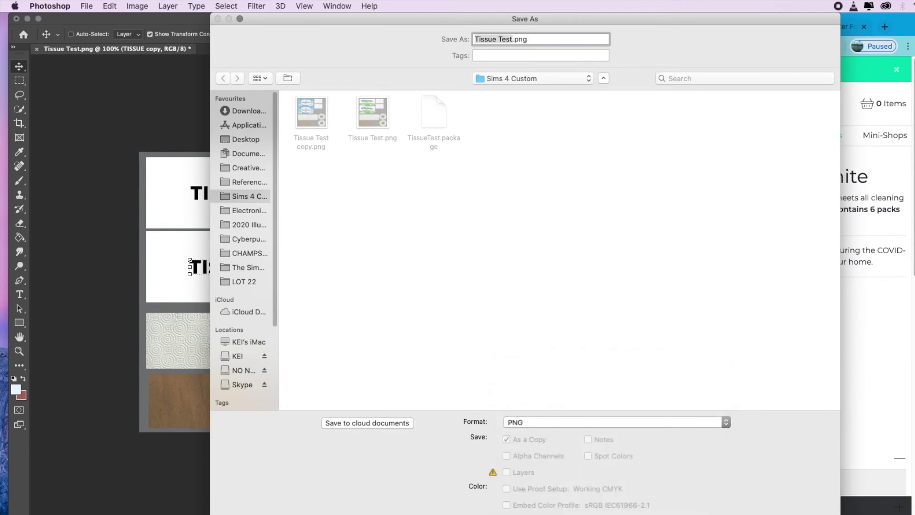
pyautogui.press('Return')
pyautogui.click(603, 89)
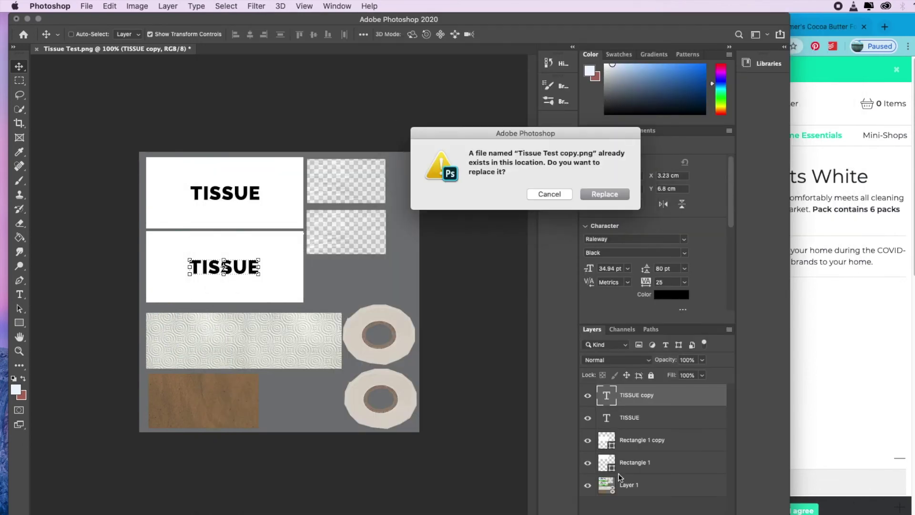
pyautogui.click(609, 193)
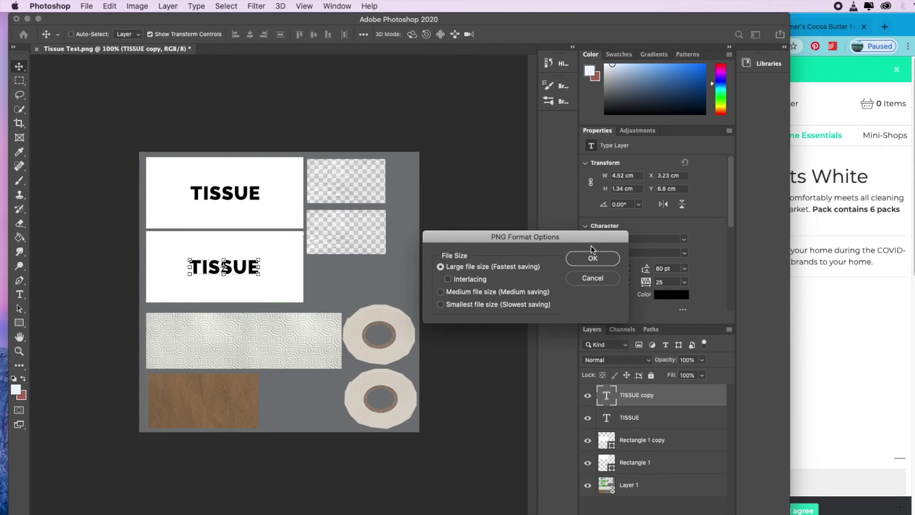
pyautogui.click(592, 258)
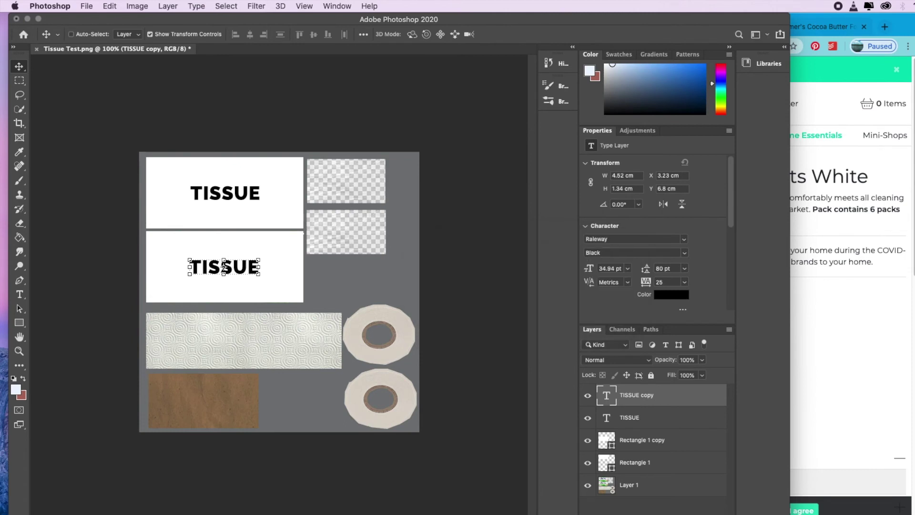
pyautogui.press('super+Tab')
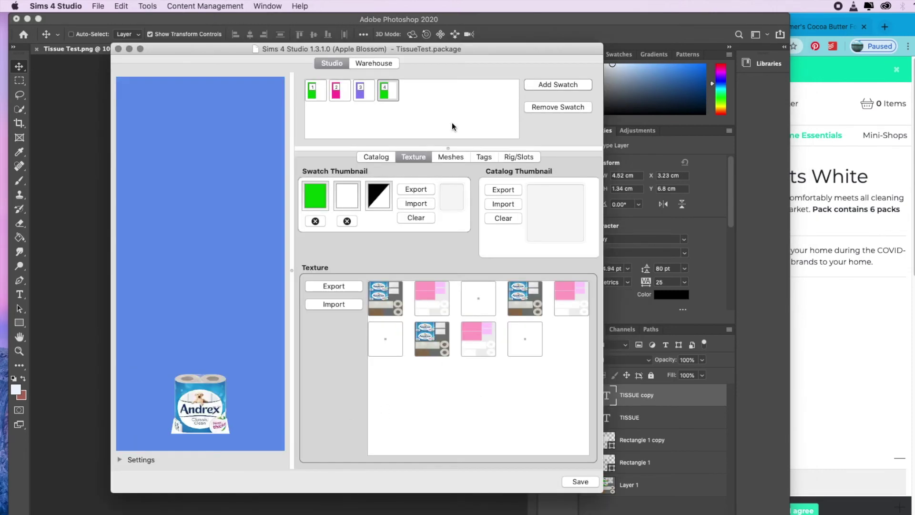
# Add a fifth swatch and import Tissue Test copy.png into its first texture slot.
pyautogui.click(548, 85)
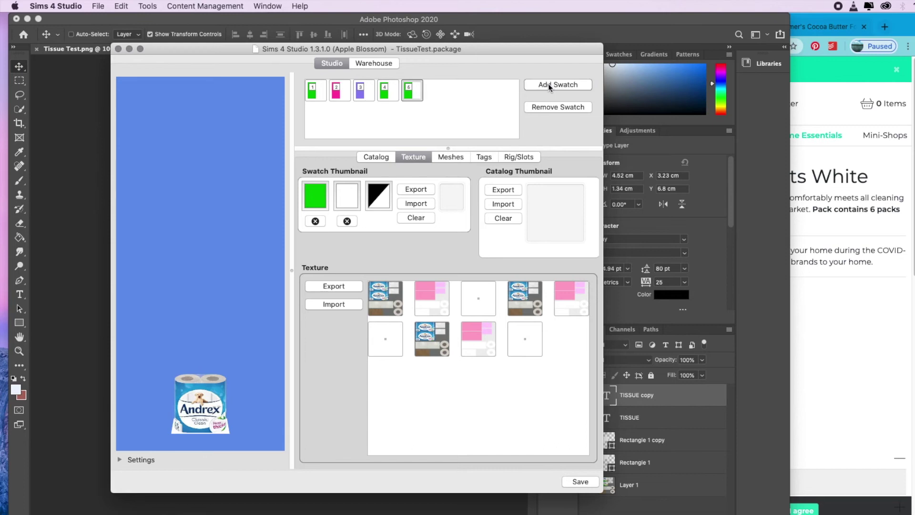
pyautogui.click(334, 304)
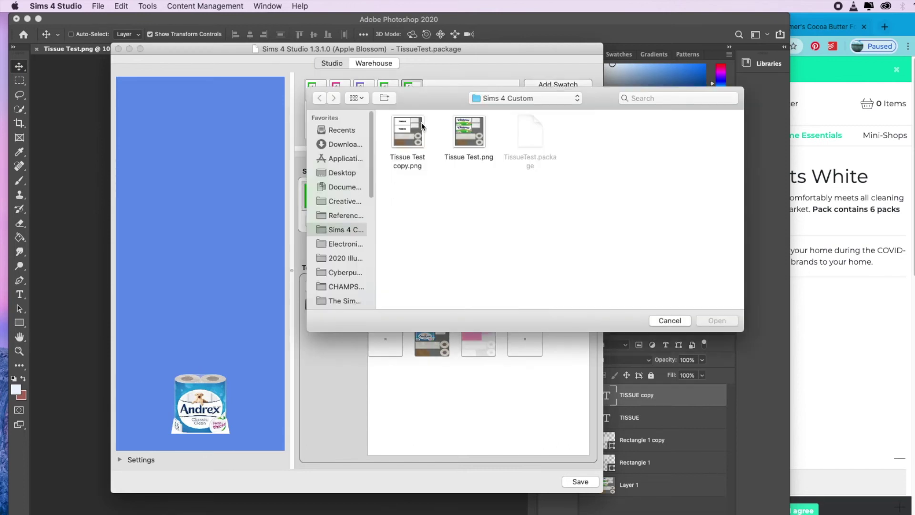
pyautogui.click(410, 133)
pyautogui.press('Return')
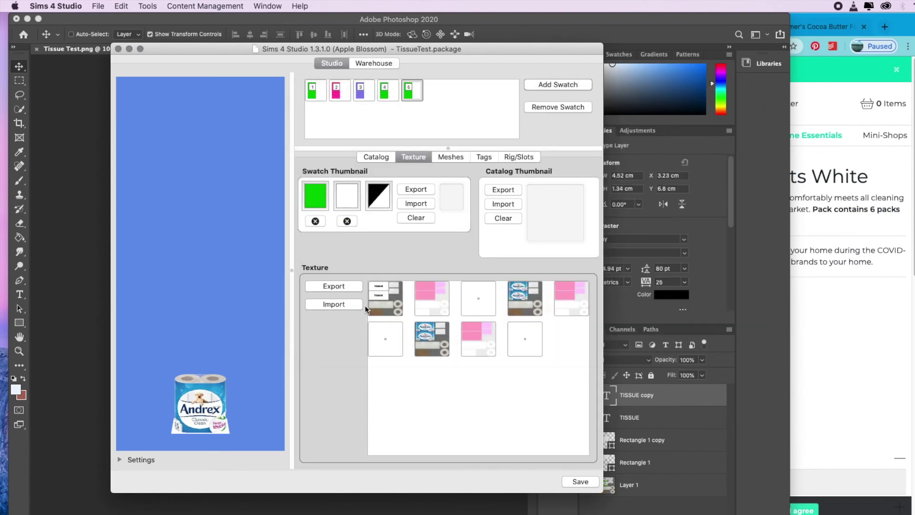
# Import Tissue Test copy.png into the two remaining texture slots, then check Photoshop.
pyautogui.click(342, 304)
pyautogui.click(414, 138)
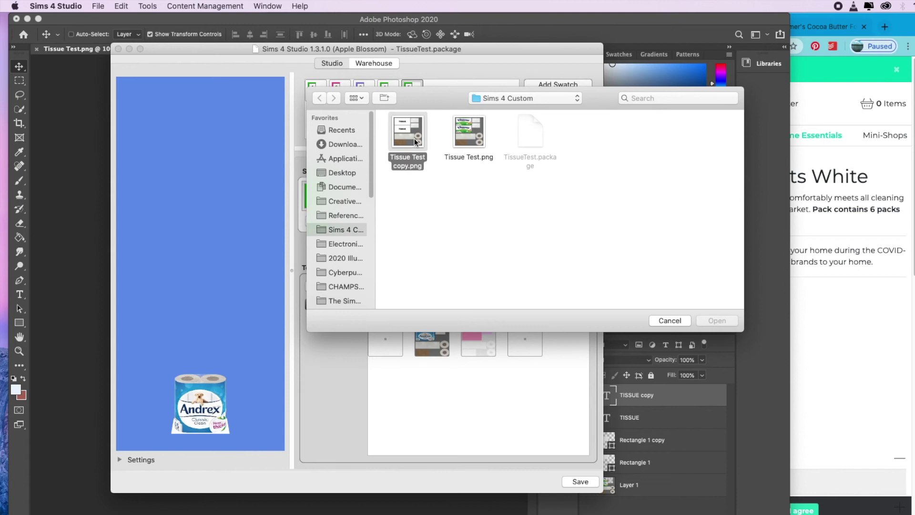
pyautogui.click(713, 322)
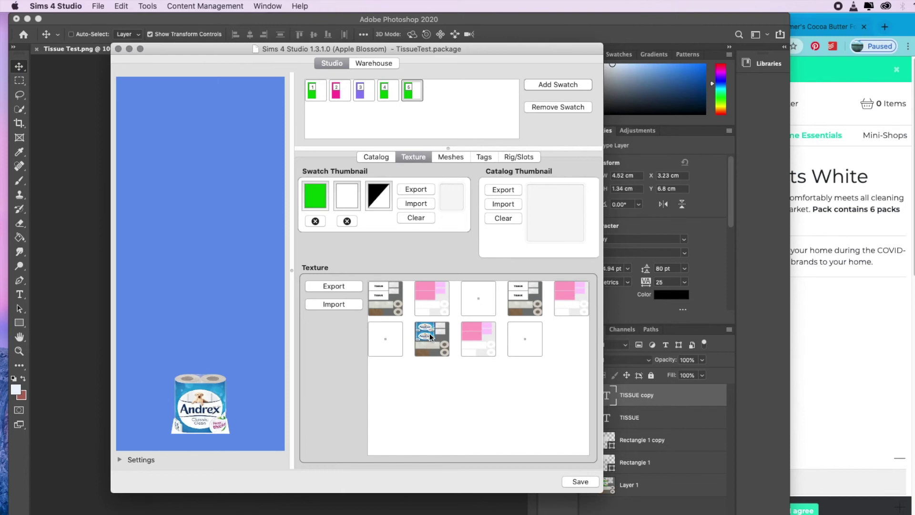
pyautogui.click(345, 304)
pyautogui.click(407, 135)
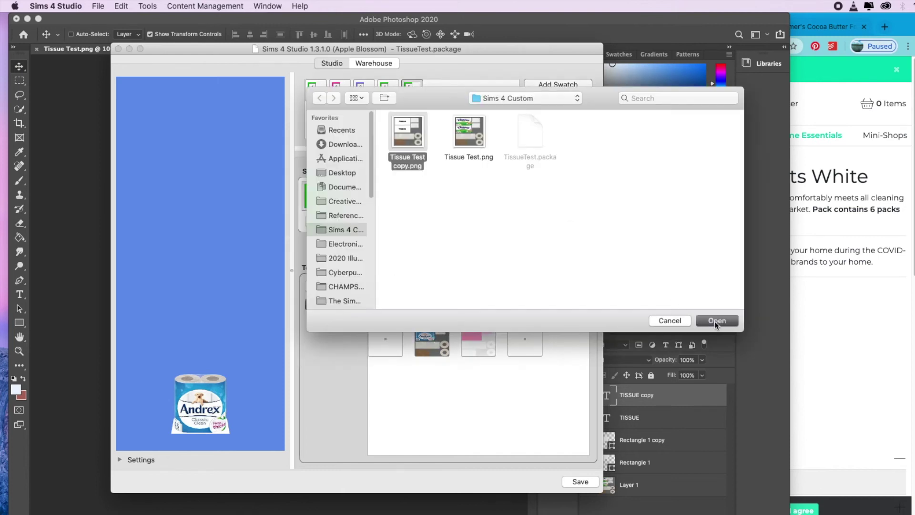
pyautogui.click(716, 321)
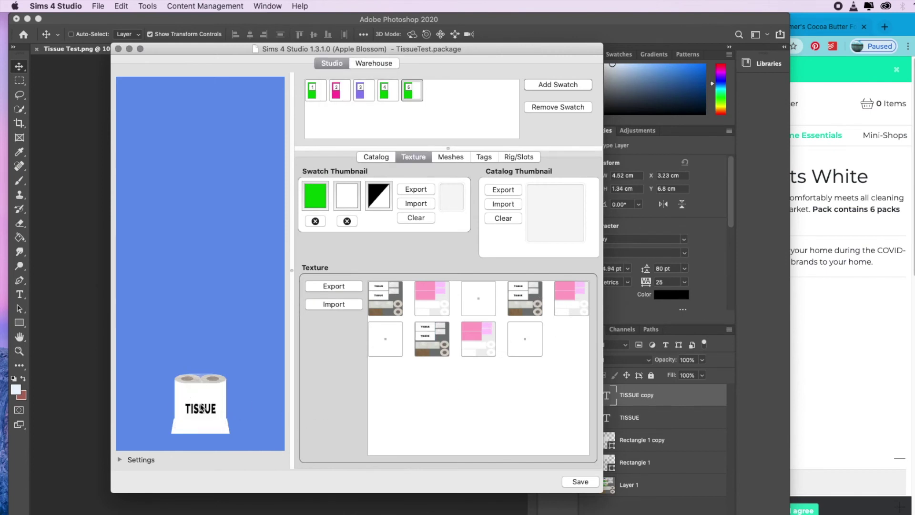
pyautogui.click(364, 504)
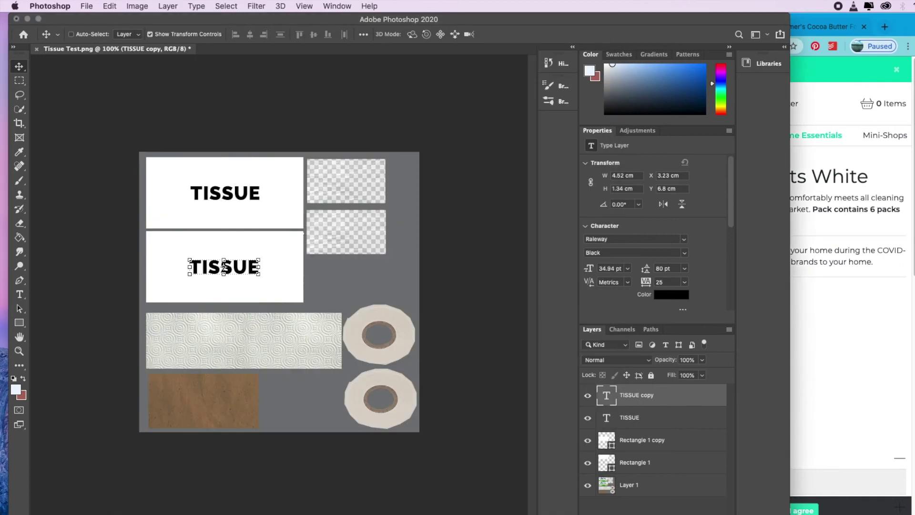
# Back in Sims 4 Studio, select the Andrex swatch 4 and confirm TissueTest.package is saved.
pyautogui.press('super+Tab')
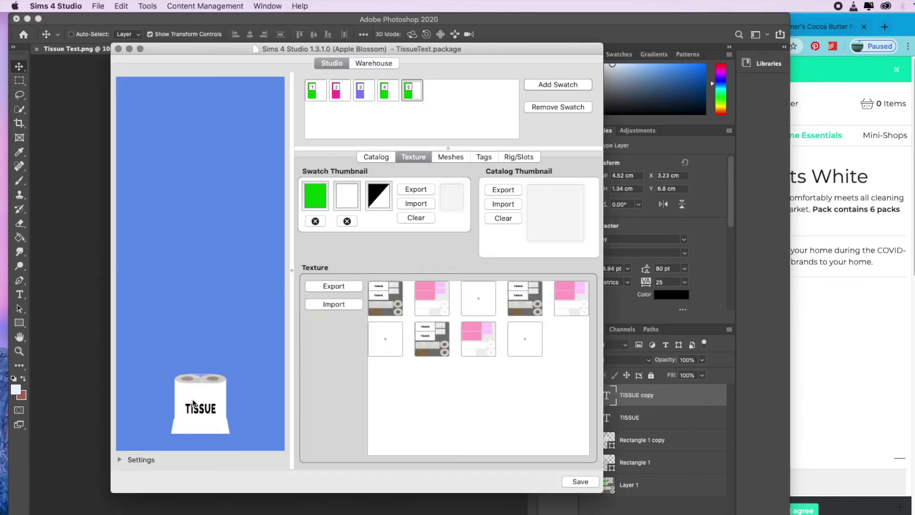
pyautogui.click(387, 92)
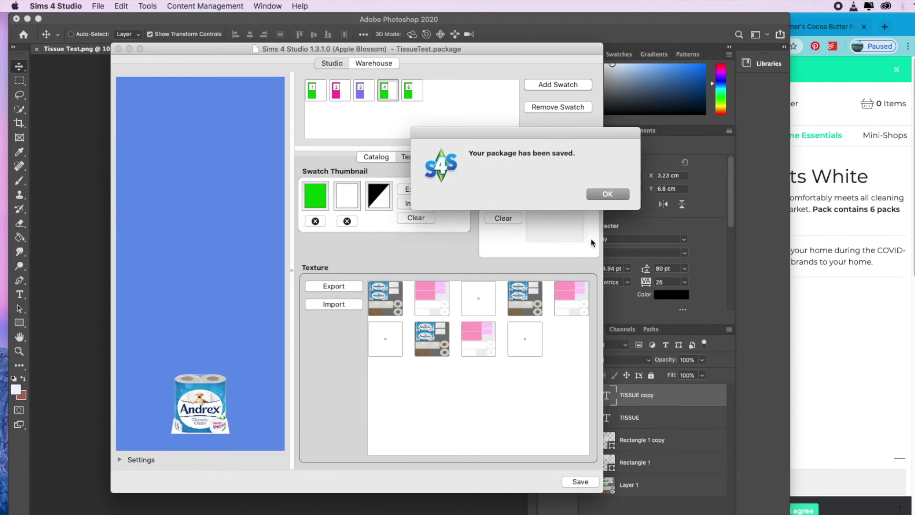
pyautogui.click(608, 194)
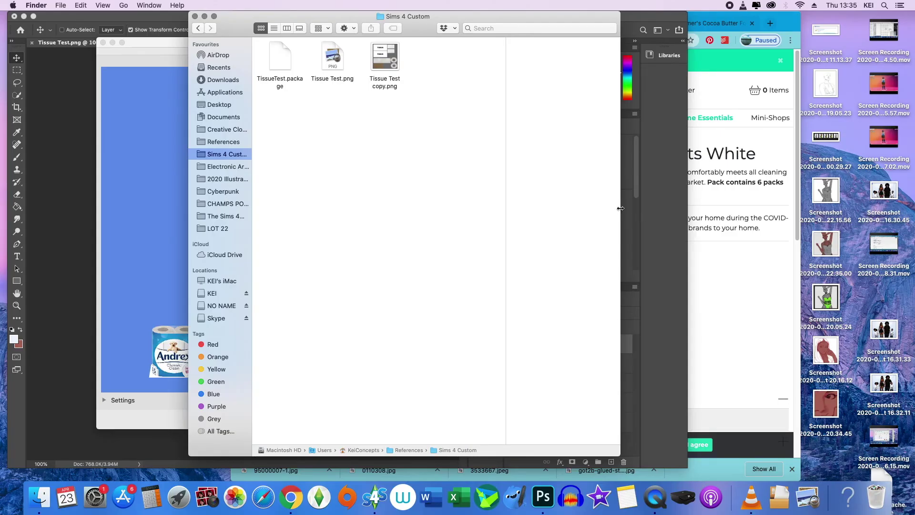
pyautogui.moveTo(621, 208); pyautogui.dragTo(883, 191)
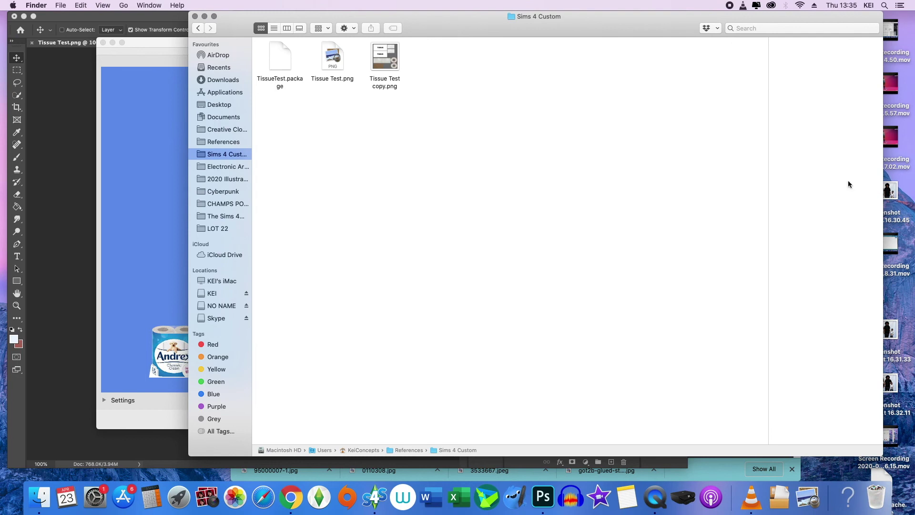
# Browse to Electronic Arts > The Sims 4 and open a second Finder window.
pyautogui.click(280, 87)
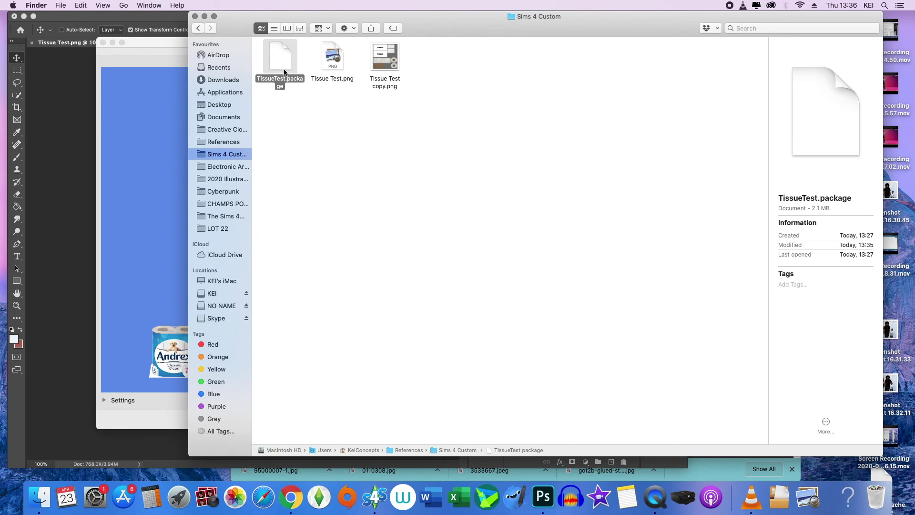
pyautogui.click(229, 166)
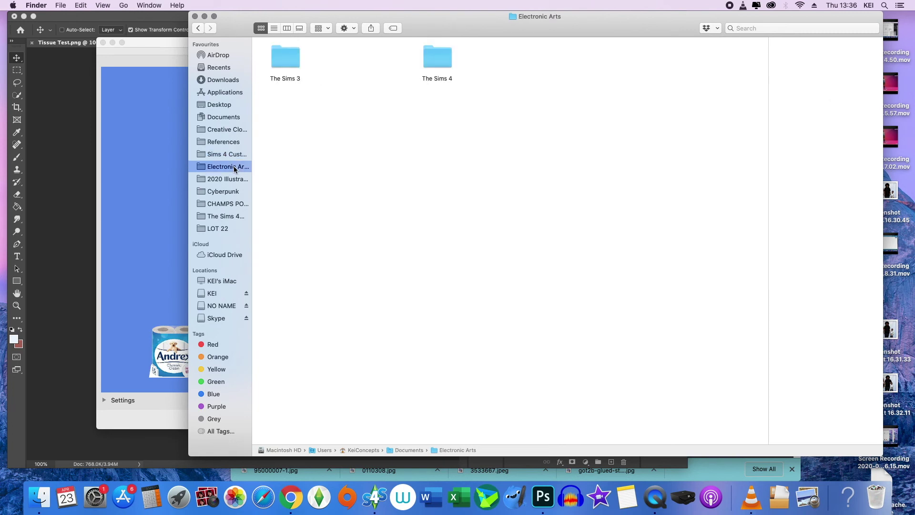
pyautogui.click(431, 65)
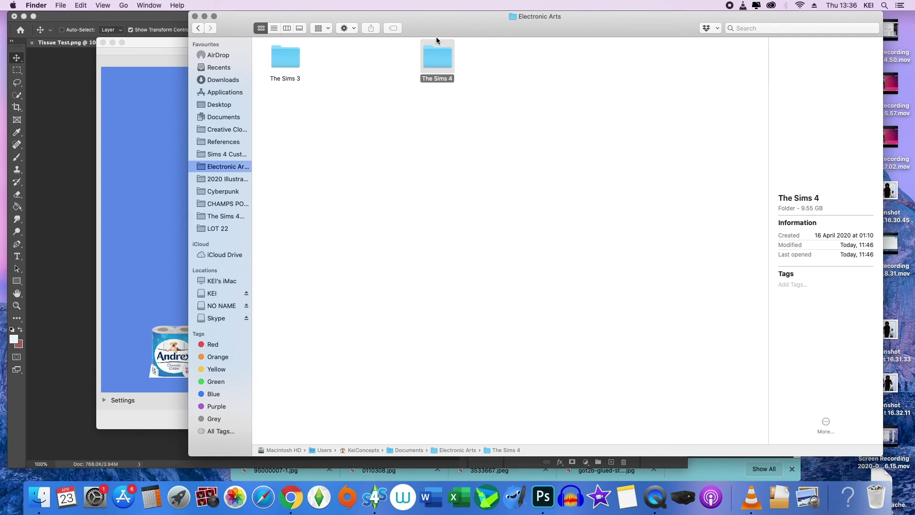
pyautogui.doubleClick(421, 53)
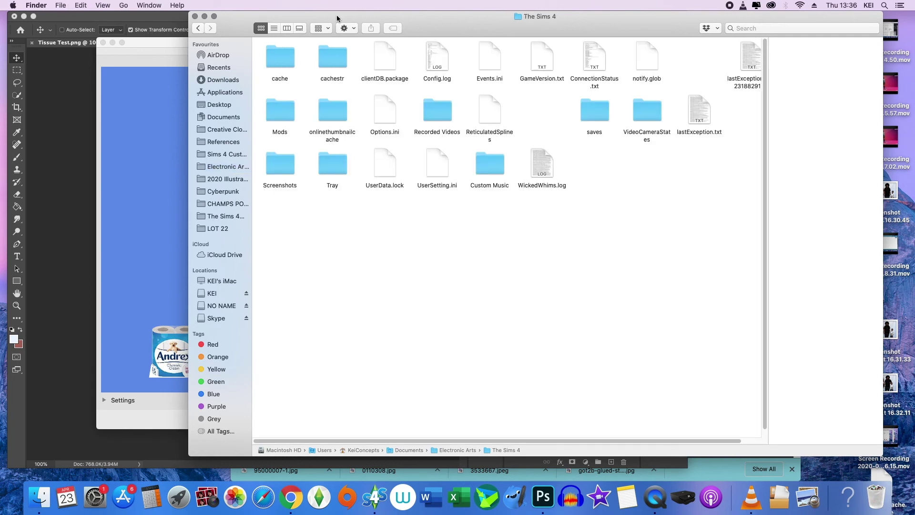
pyautogui.click(60, 6)
pyautogui.click(486, 28)
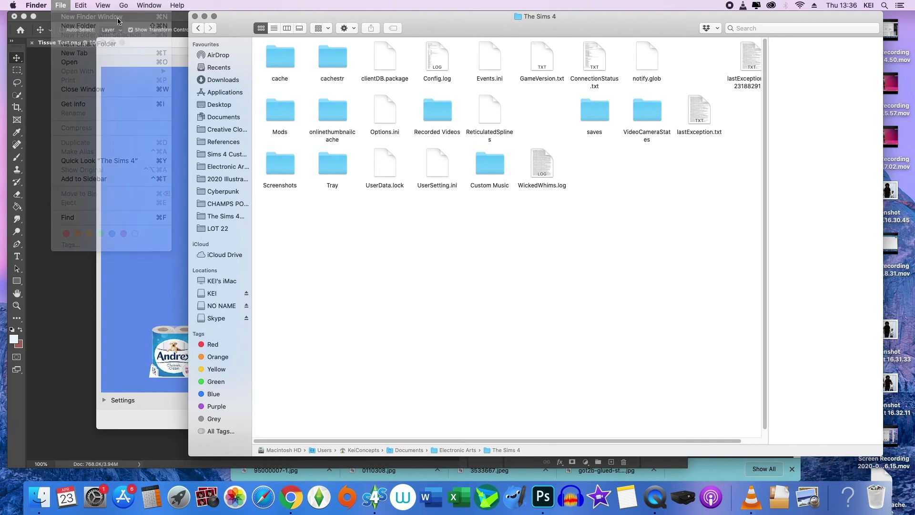
pyautogui.press('super+n')
pyautogui.moveTo(487, 24); pyautogui.dragTo(295, 25)
# Arrange Sims 4 Custom on the left and The Sims 4 Mods folder on the right.
pyautogui.click(75, 153)
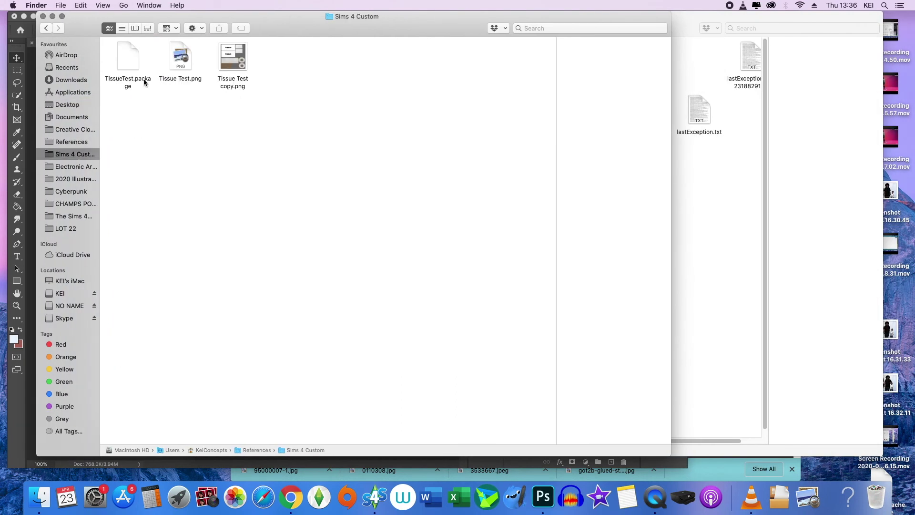
pyautogui.click(733, 196)
pyautogui.moveTo(440, 16); pyautogui.dragTo(654, 16)
pyautogui.doubleClick(487, 115)
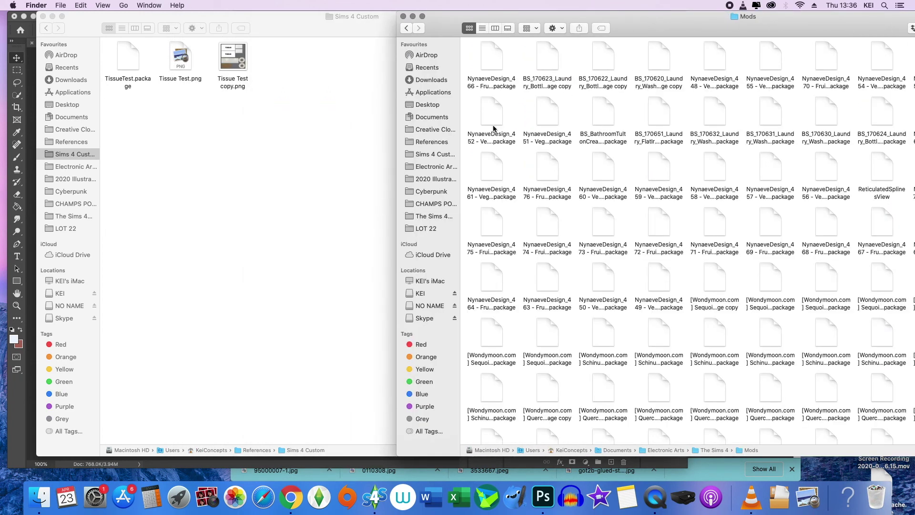
pyautogui.click(435, 166)
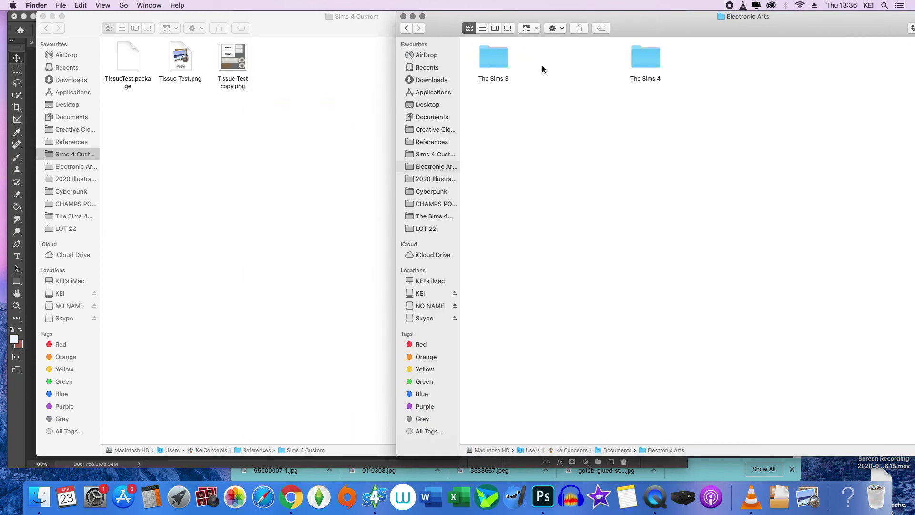
pyautogui.doubleClick(646, 59)
pyautogui.doubleClick(496, 121)
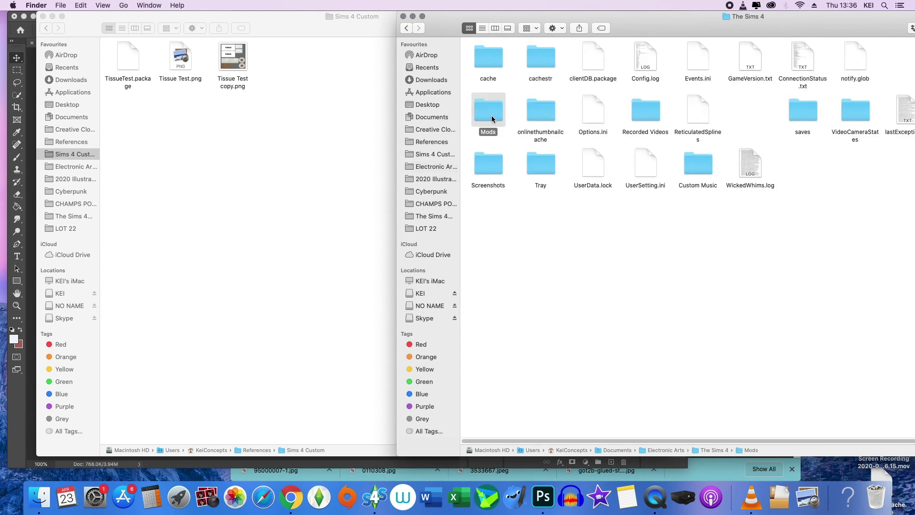
# Drag TissueTest.package from Sims 4 Custom into the Mods folder, then minimise the Mods window.
pyautogui.moveTo(131, 61); pyautogui.dragTo(467, 137)
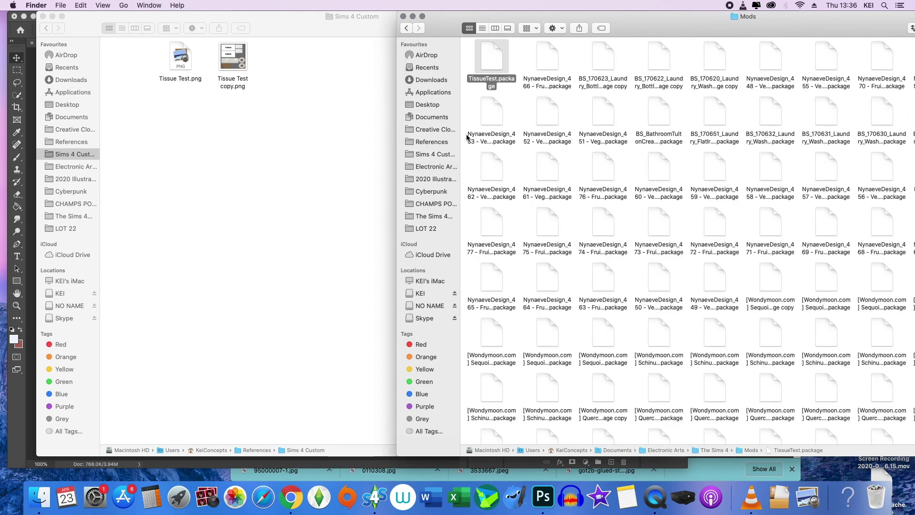
pyautogui.click(257, 138)
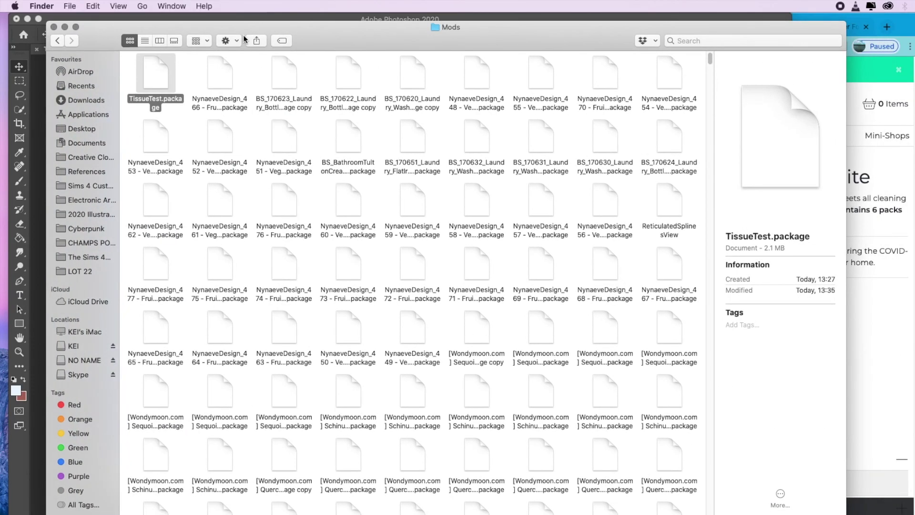
pyautogui.click(65, 27)
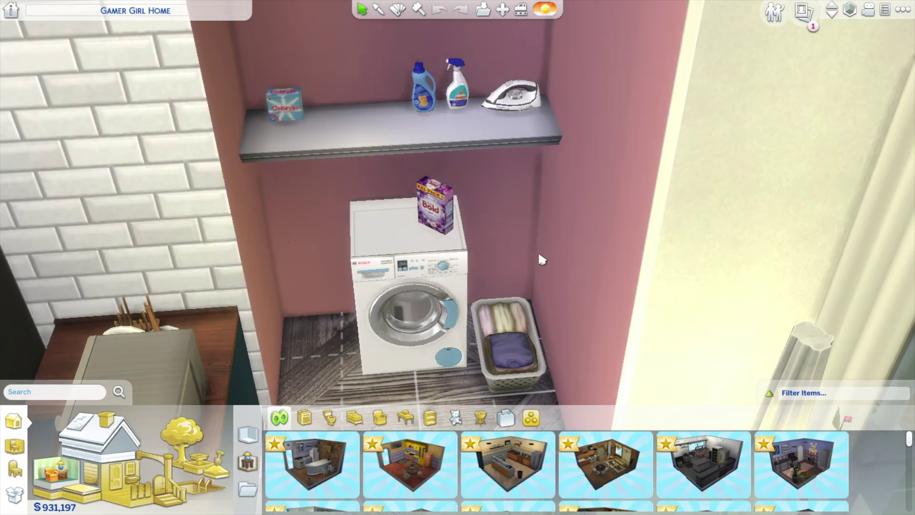
# Filter the build-mode Decorations catalogue to Custom Content to list the Andrex tissue pack.
pyautogui.scroll(2, 541, 260)
pyautogui.scroll(-2, 542, 259)
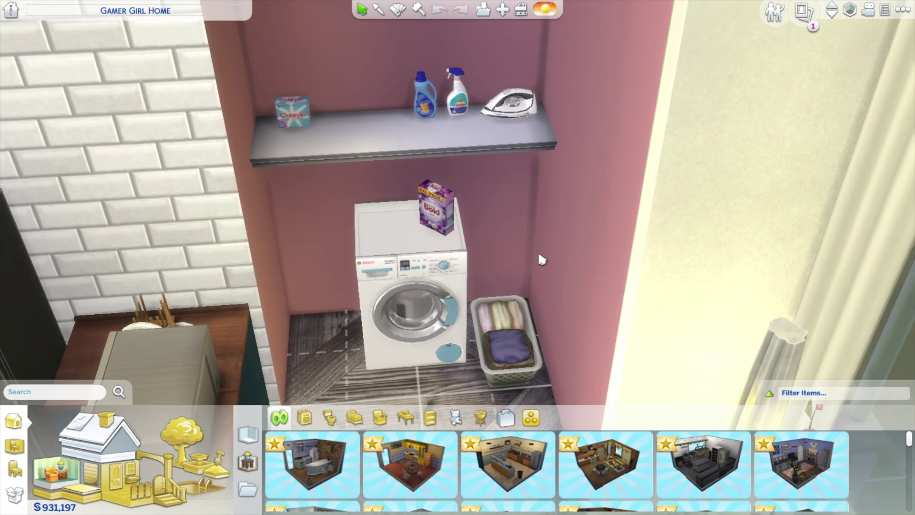
pyautogui.scroll(3, 542, 259)
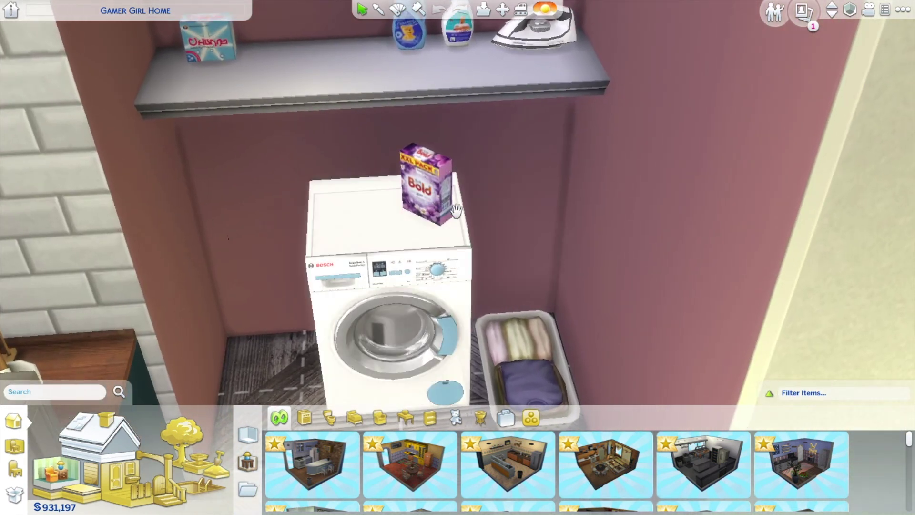
pyautogui.scroll(-2, 427, 191)
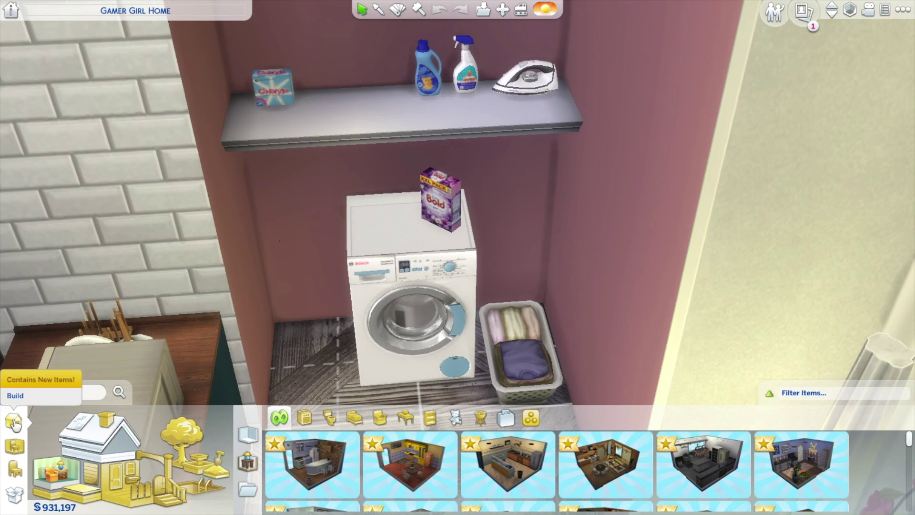
pyautogui.click(15, 469)
pyautogui.scroll(-3, 909, 461)
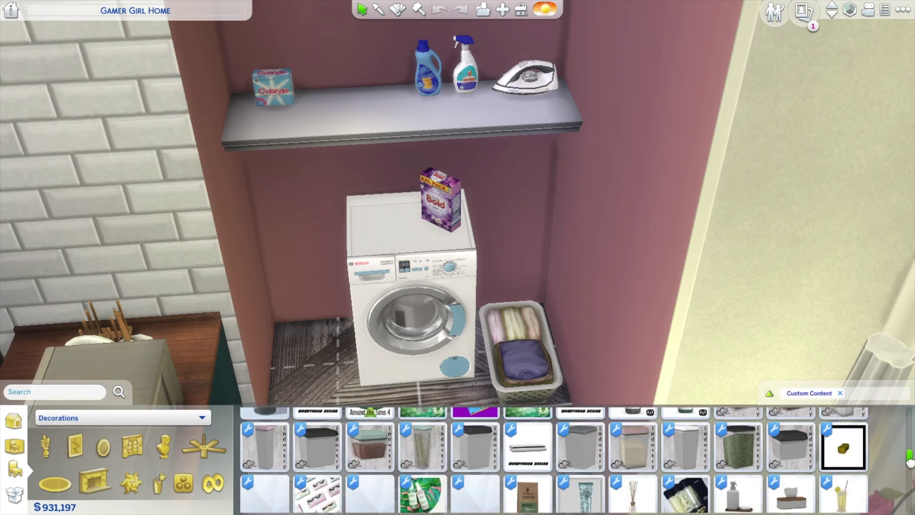
pyautogui.moveTo(909, 461); pyautogui.dragTo(909, 483)
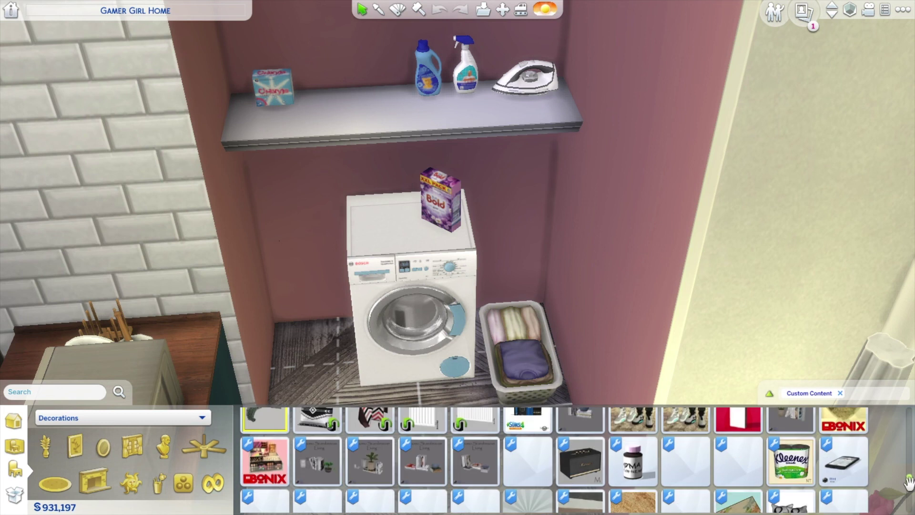
pyautogui.moveTo(800, 459)
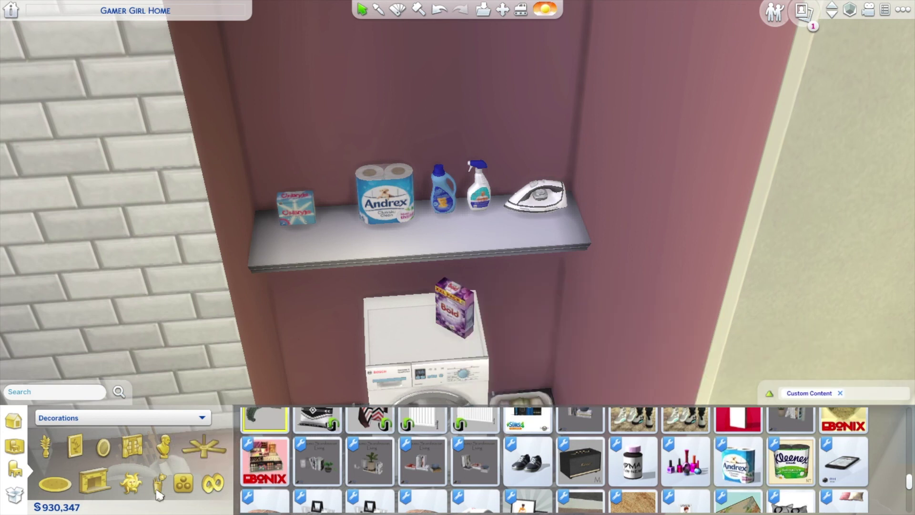
pyautogui.moveTo(569, 469)
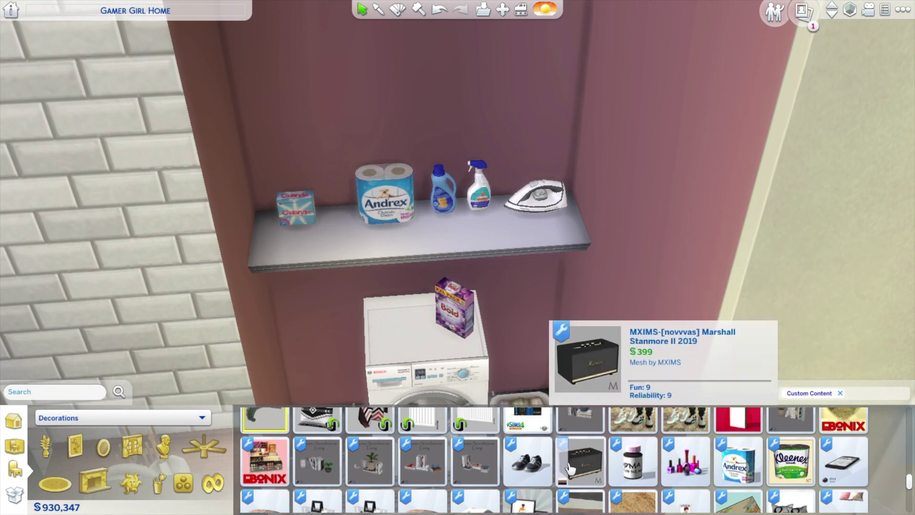
pyautogui.moveTo(785, 472)
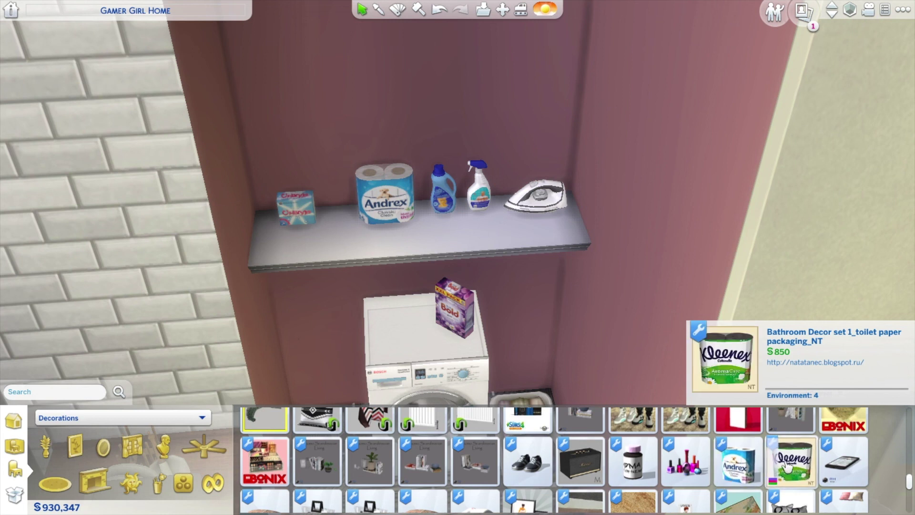
pyautogui.moveTo(721, 478)
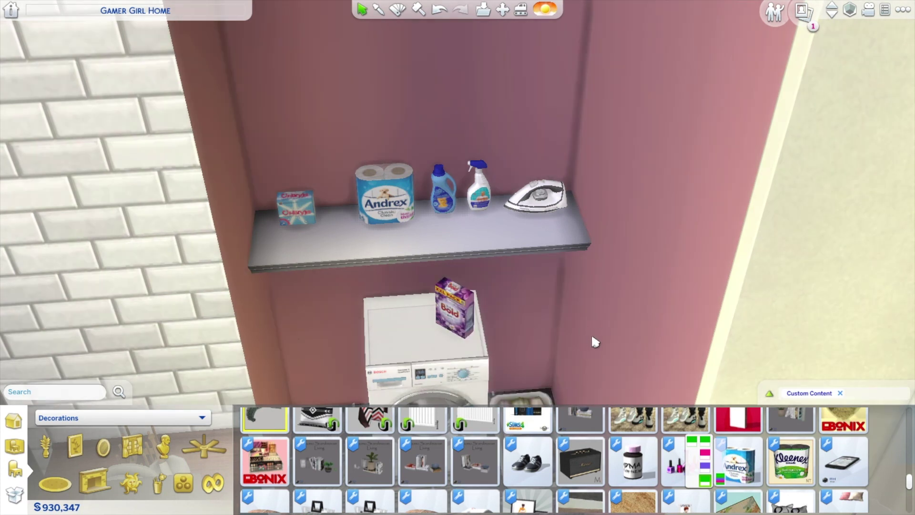
pyautogui.scroll(-3, 591, 336)
pyautogui.scroll(4, 561, 363)
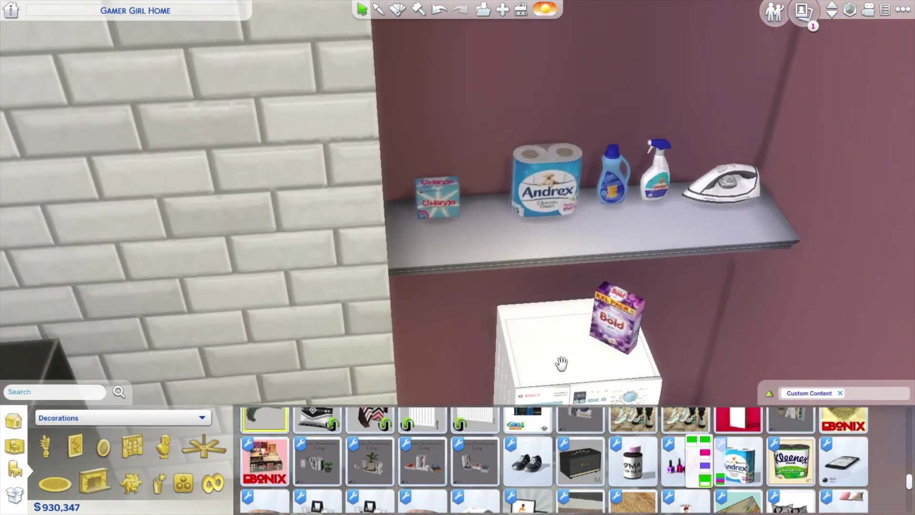
pyautogui.scroll(2, 561, 363)
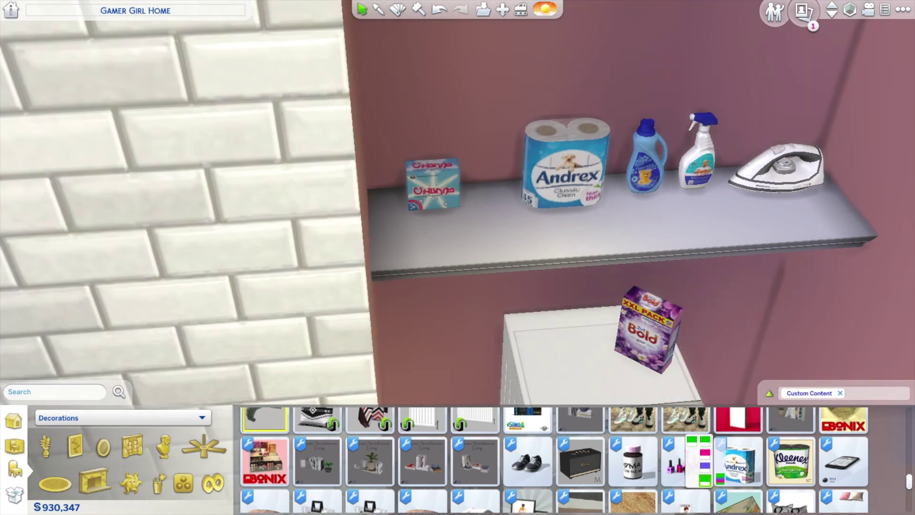
pyautogui.press('d')
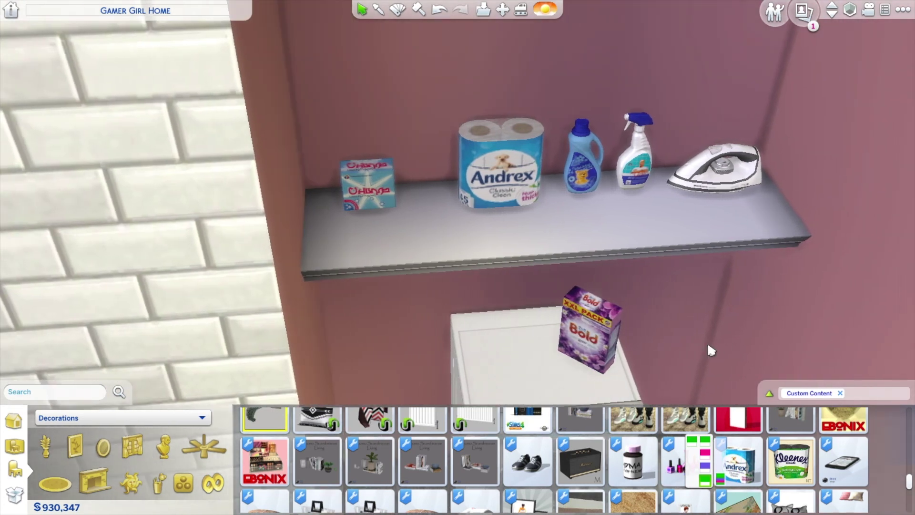